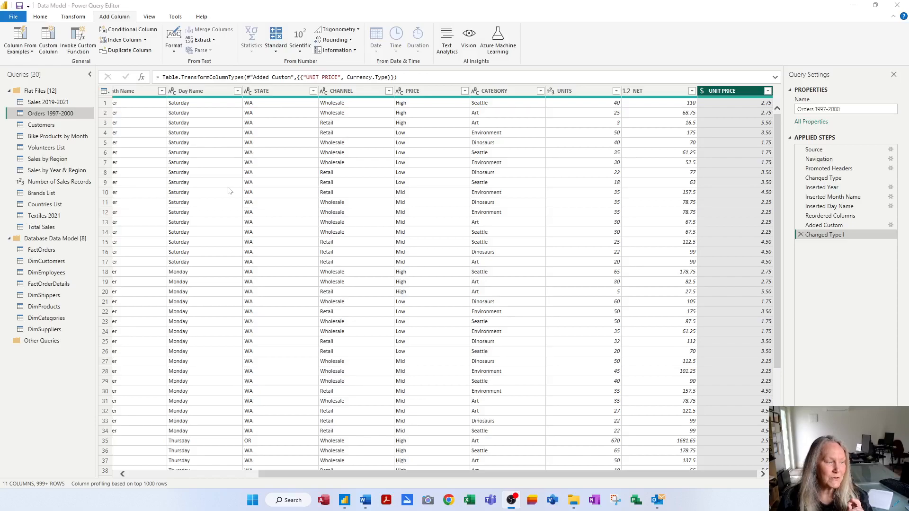
# Refresh the preview of the Total Sales query and start a conditional column named Sales Groups
pyautogui.click(53, 229)
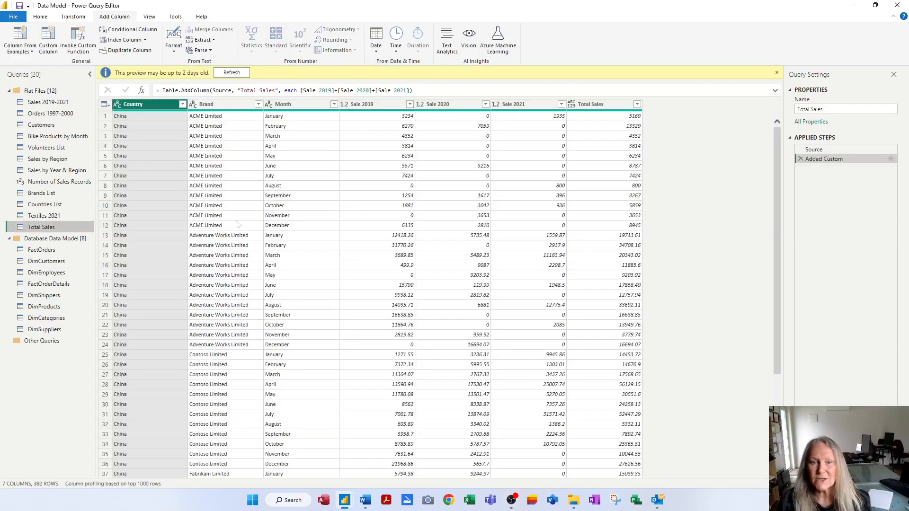
pyautogui.click(243, 72)
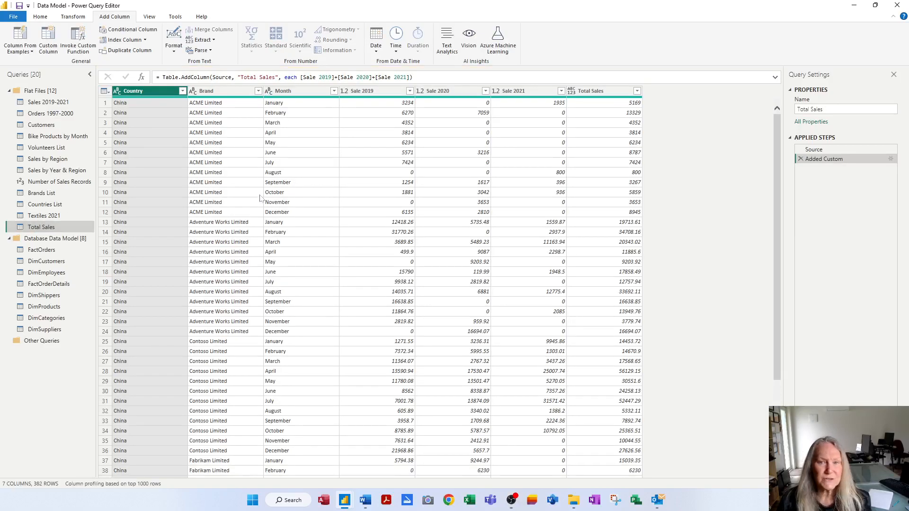
pyautogui.click(133, 32)
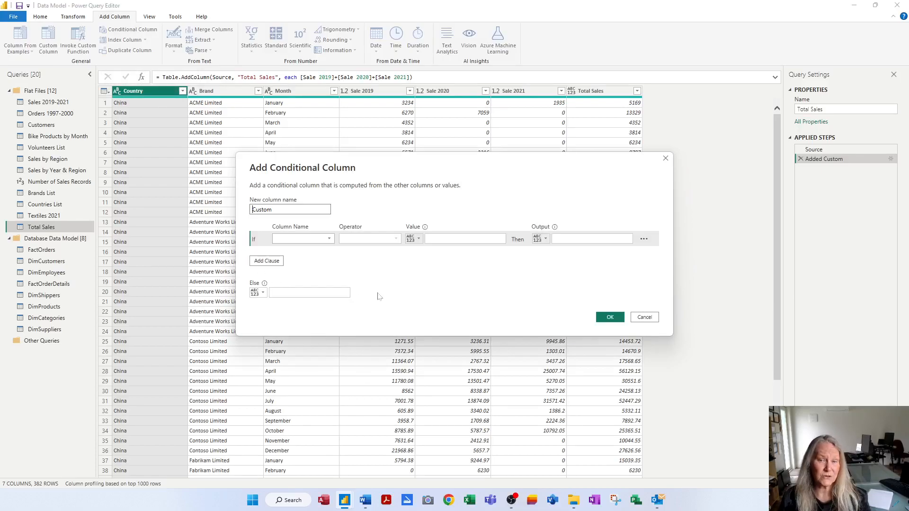
pyautogui.hotkey('ctrl', 'a')
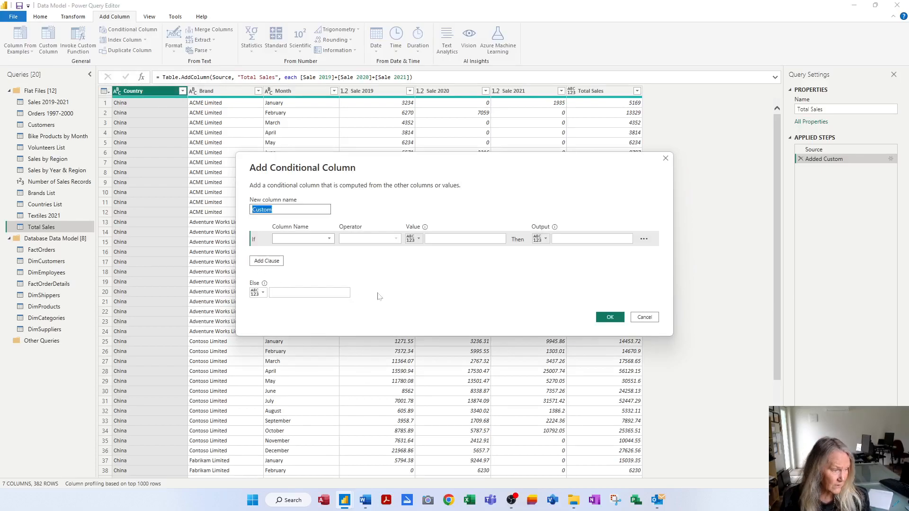
pyautogui.write('Sales')
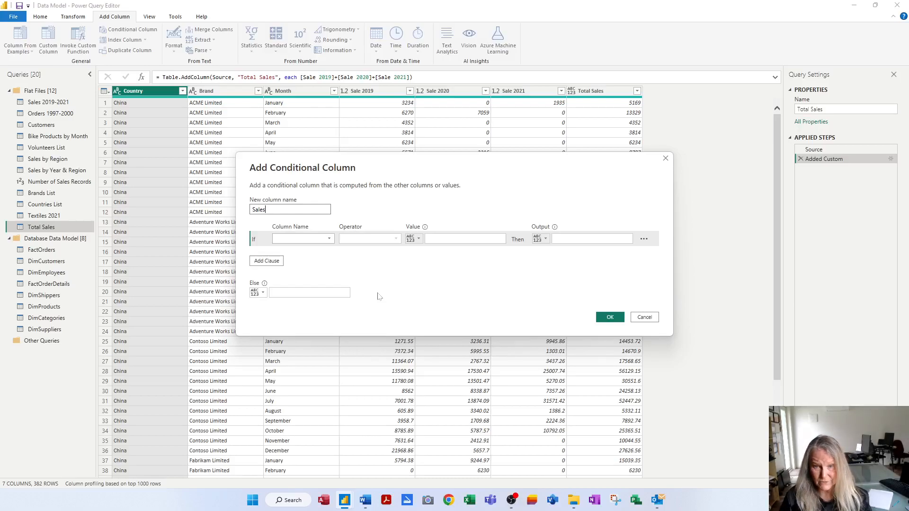
pyautogui.write(' Groups')
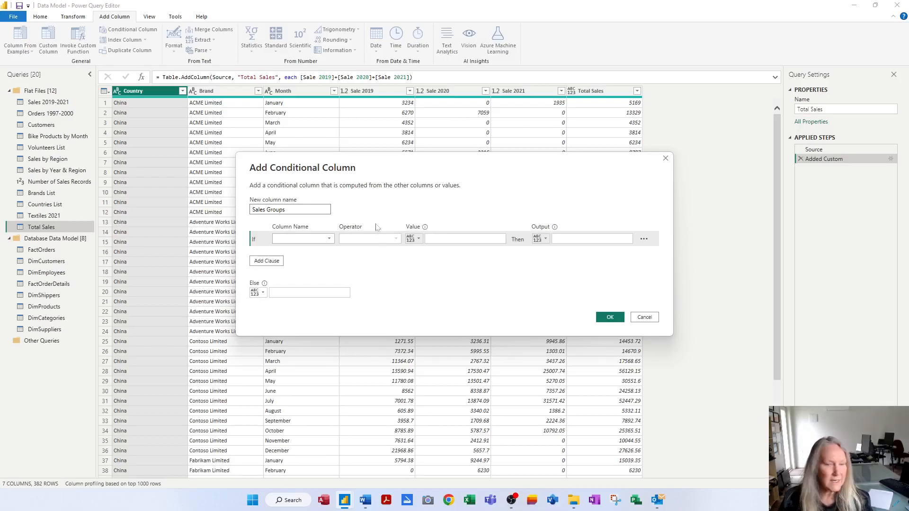
# Define the first condition so Total Sales greater than or equal to 20000 outputs Top Seller
pyautogui.click(329, 241)
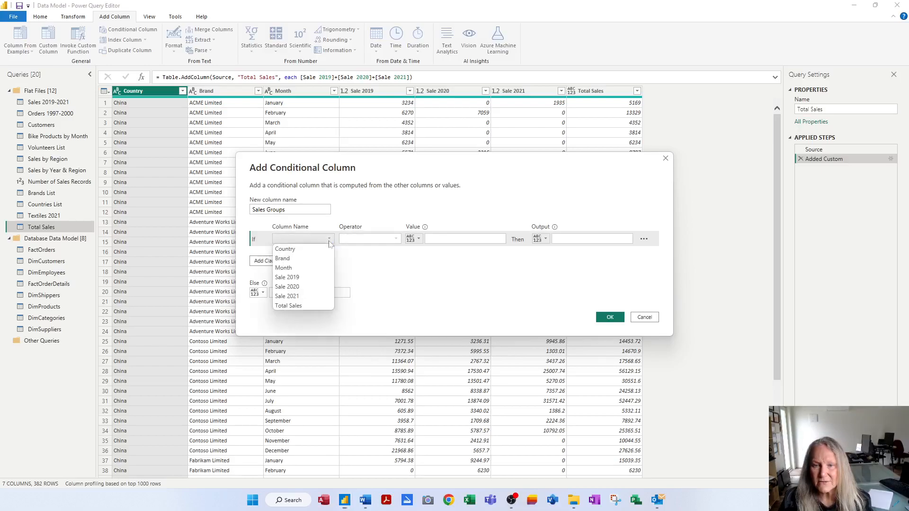
pyautogui.click(300, 307)
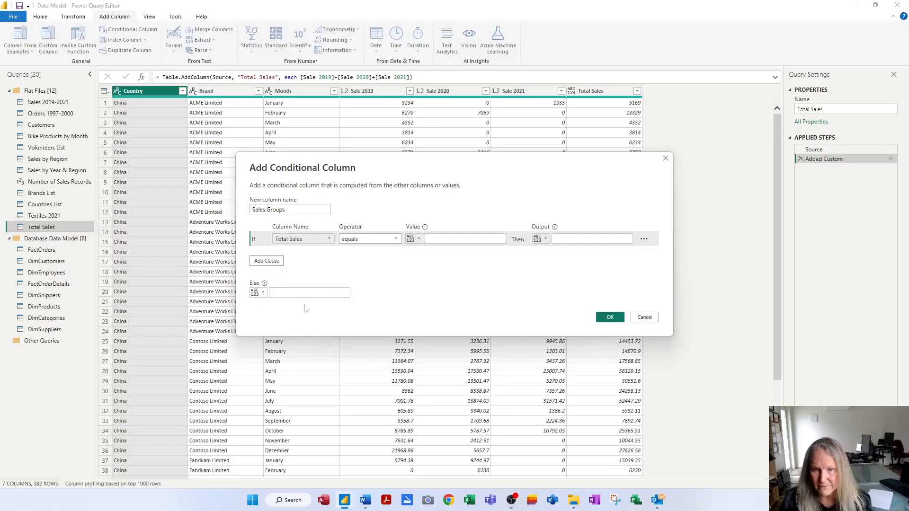
pyautogui.click(396, 240)
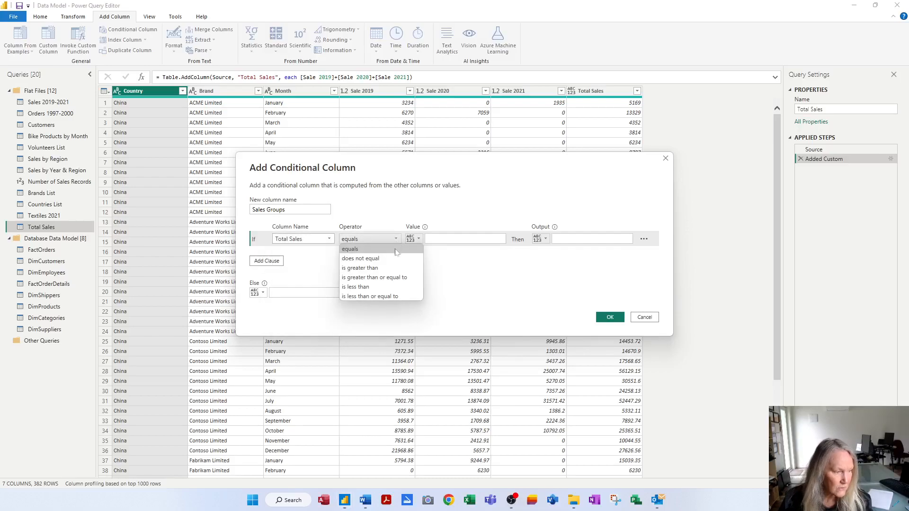
pyautogui.click(396, 278)
pyautogui.click(436, 240)
pyautogui.write('20000')
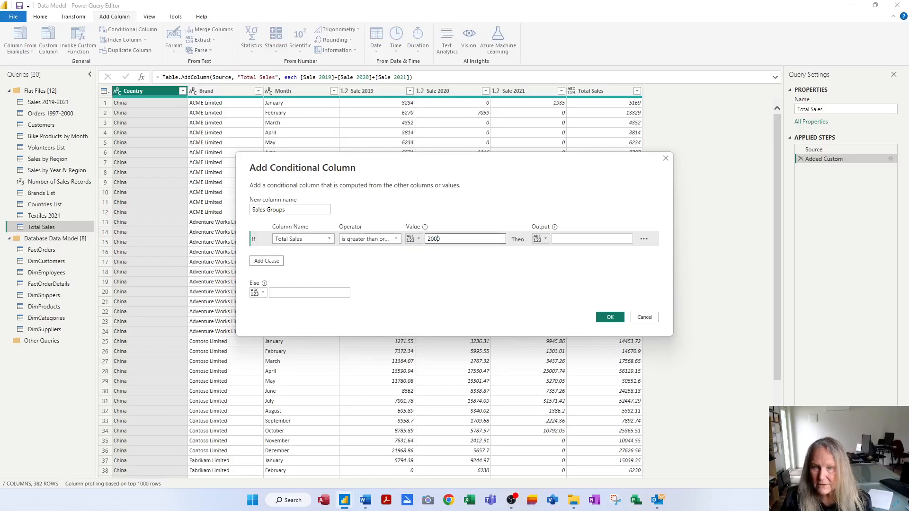
pyautogui.press('Tab')
pyautogui.press('Tab')
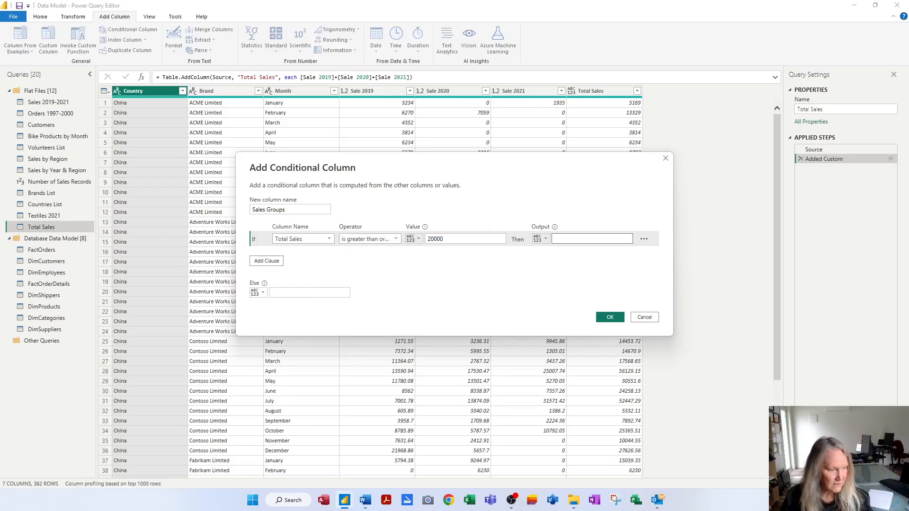
pyautogui.write('Top ')
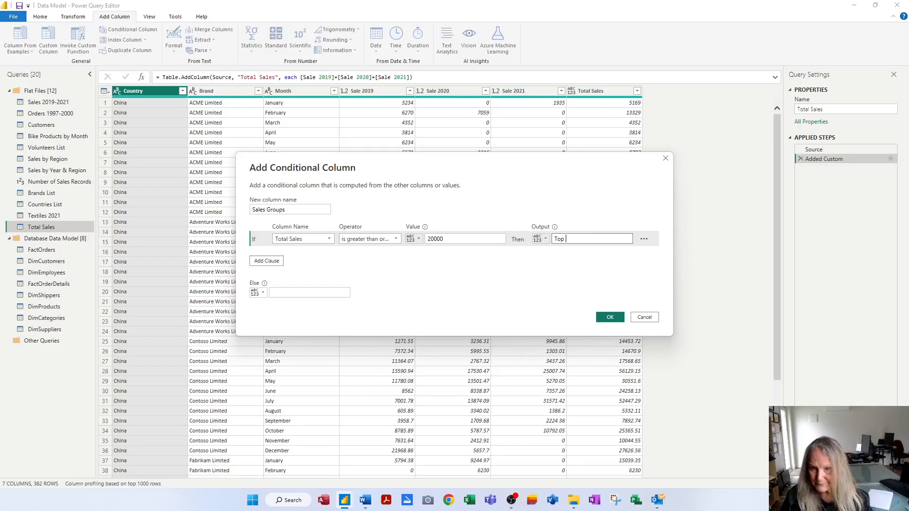
pyautogui.write('Seller')
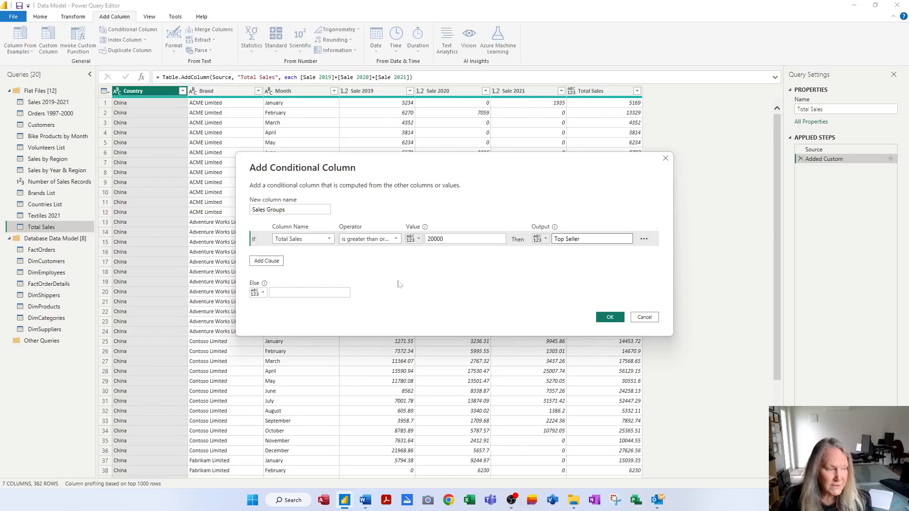
# Add an else-if clause that outputs Popular Brand when Total Sales is greater than or equal to 10000
pyautogui.click(264, 261)
pyautogui.click(327, 255)
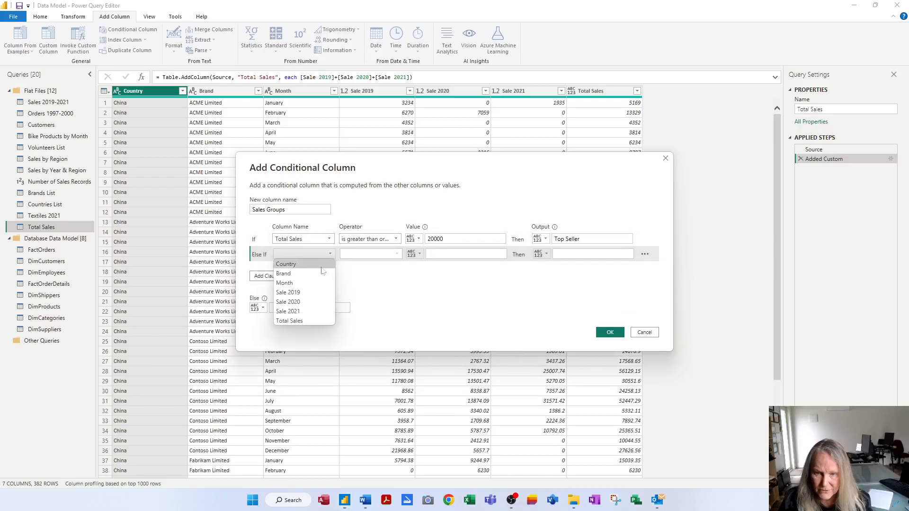
pyautogui.click(308, 320)
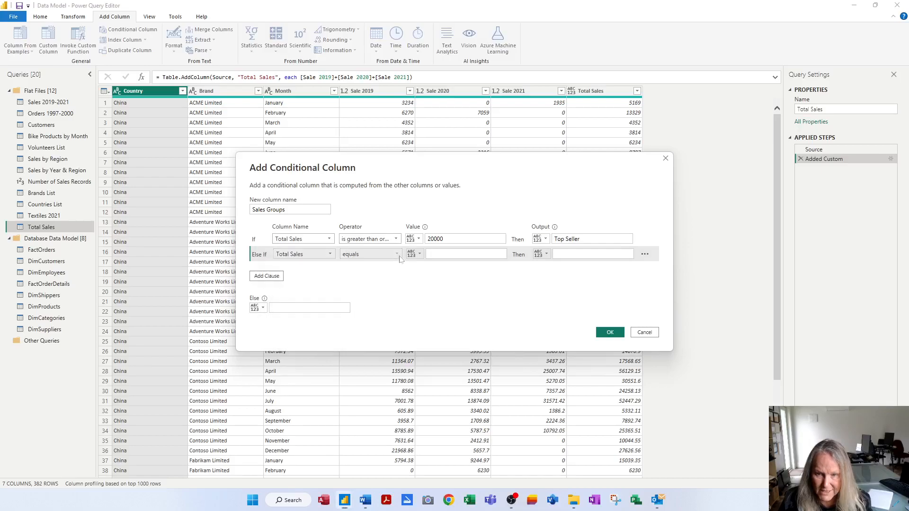
pyautogui.click(397, 254)
pyautogui.click(365, 297)
pyautogui.click(429, 254)
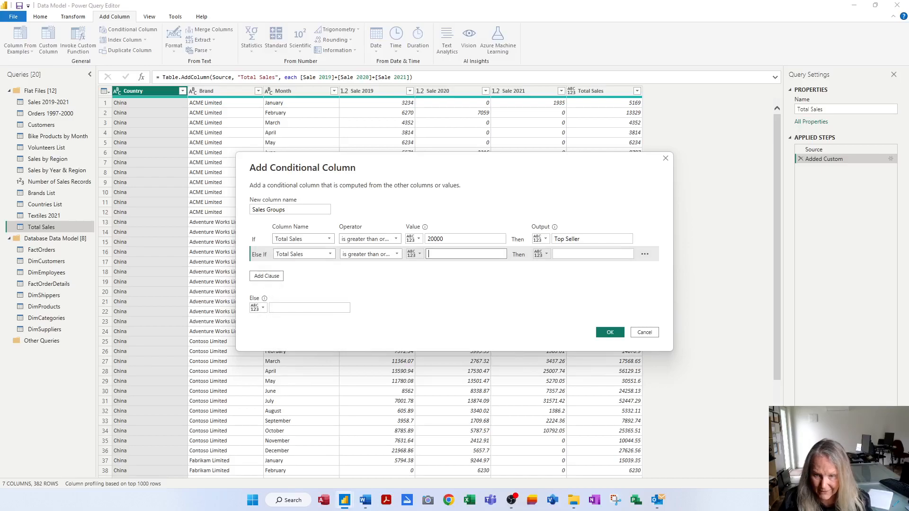
pyautogui.write('10000')
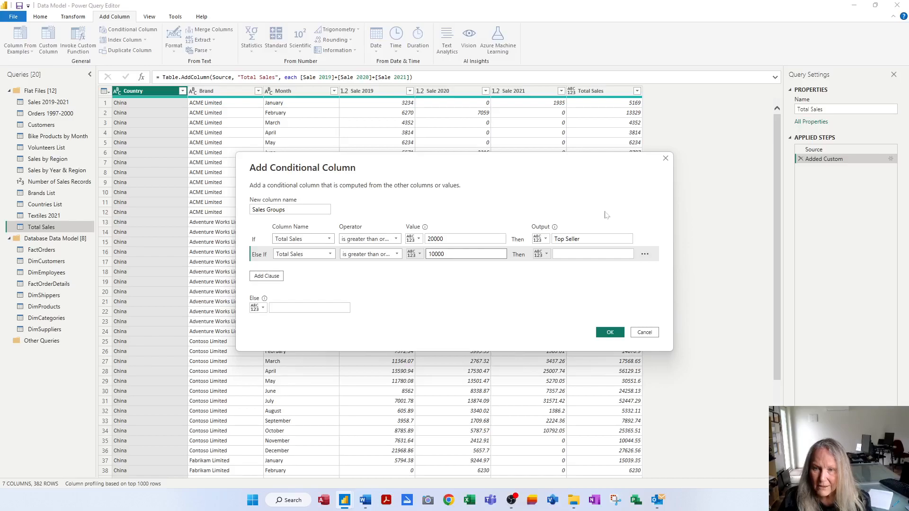
pyautogui.click(593, 255)
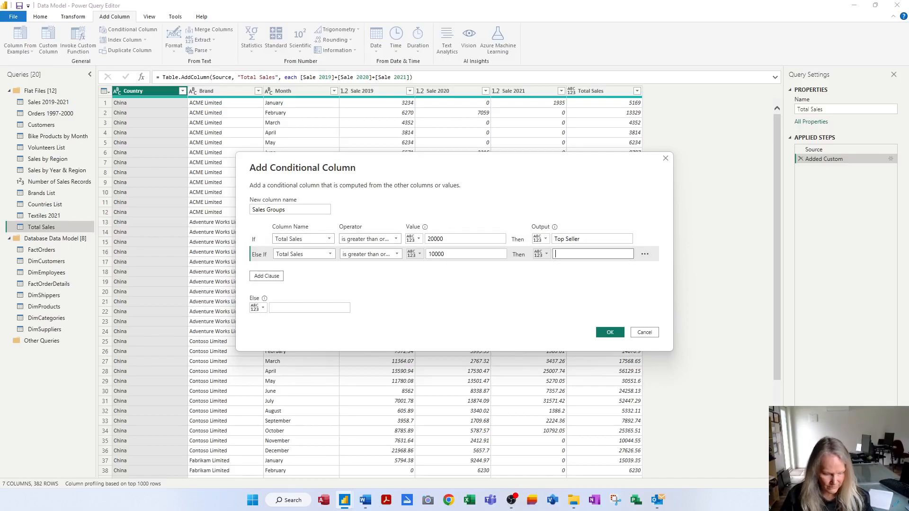
pyautogui.write('{p')
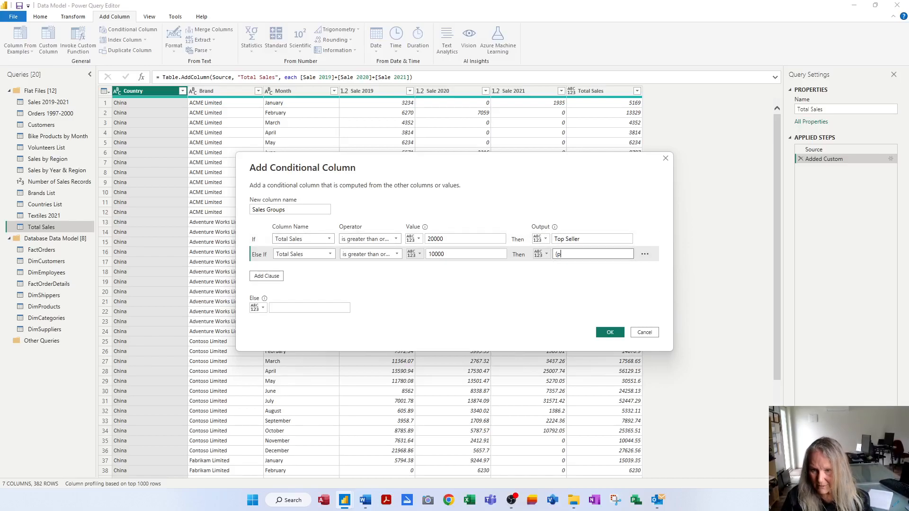
pyautogui.write('Popul')
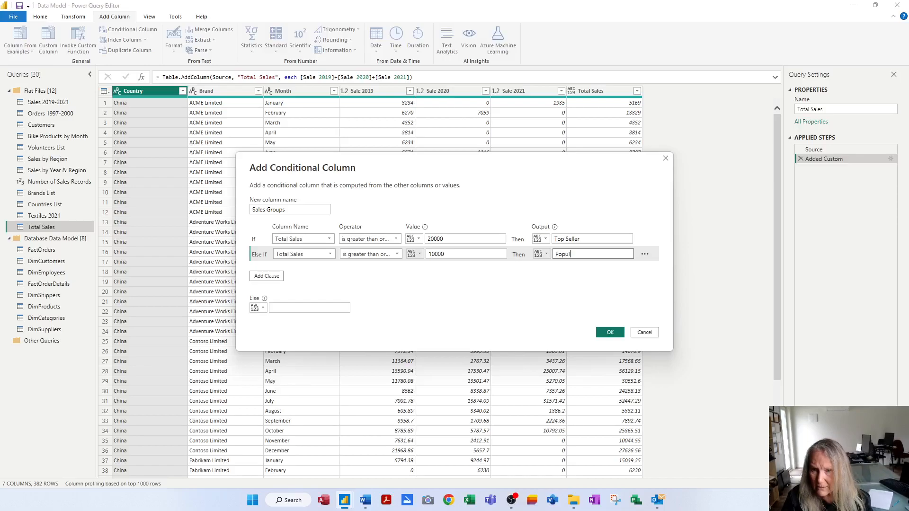
pyautogui.write('ar Brand')
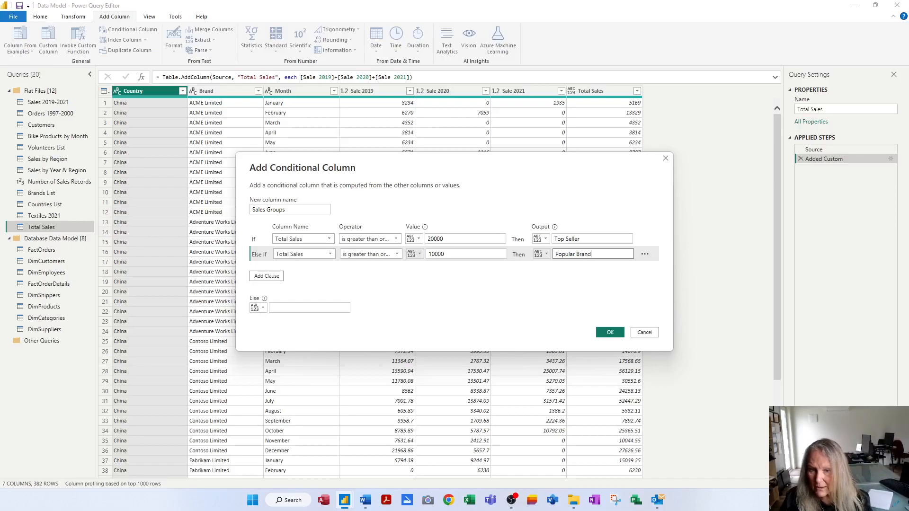
# Set the else output to Standard and create the Sales Groups column
pyautogui.click(334, 307)
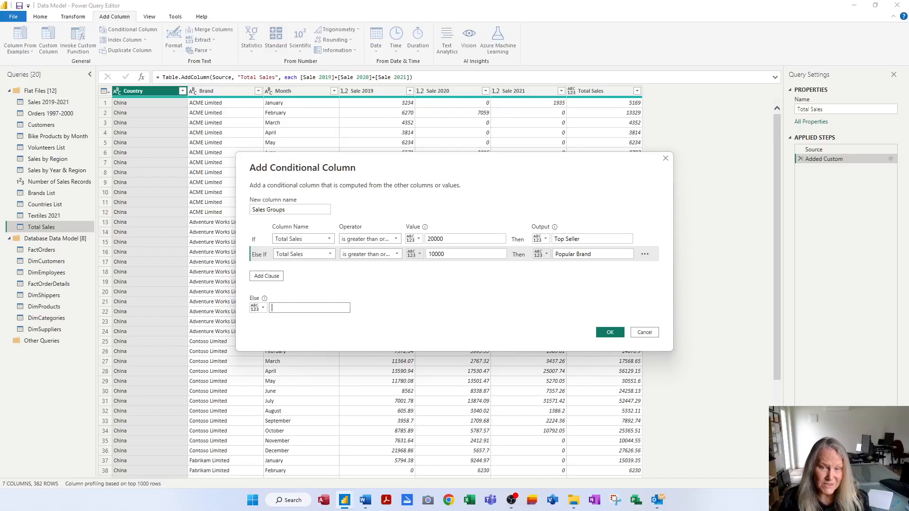
pyautogui.write('Standard')
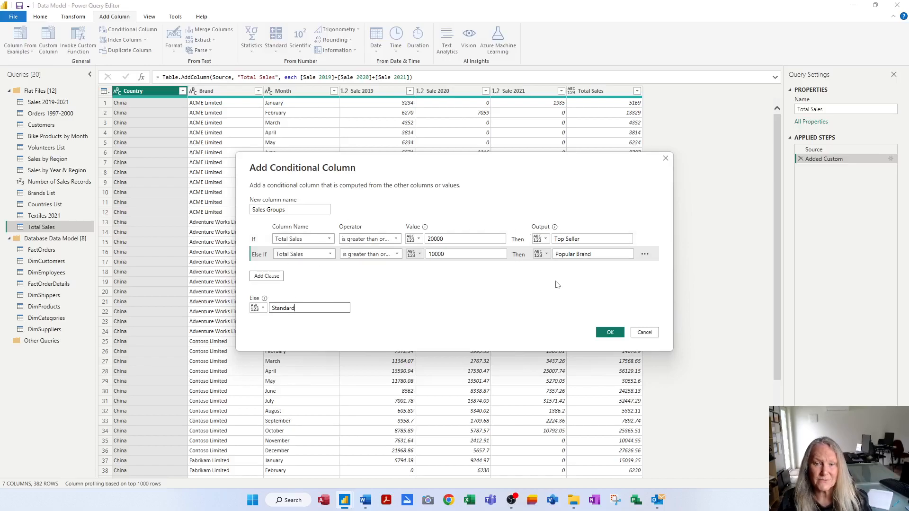
pyautogui.click(614, 333)
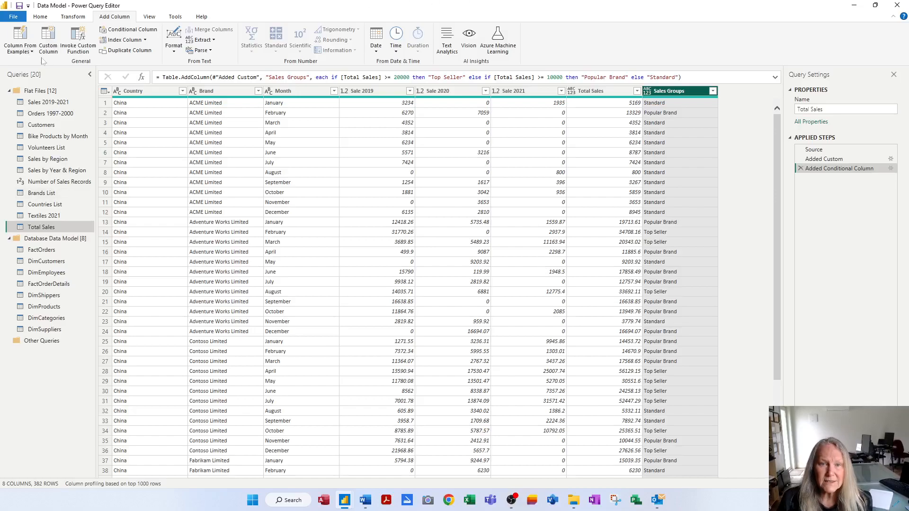
# Start another conditional column in the Total Sales query and name it Financial Quarters
pyautogui.click(128, 30)
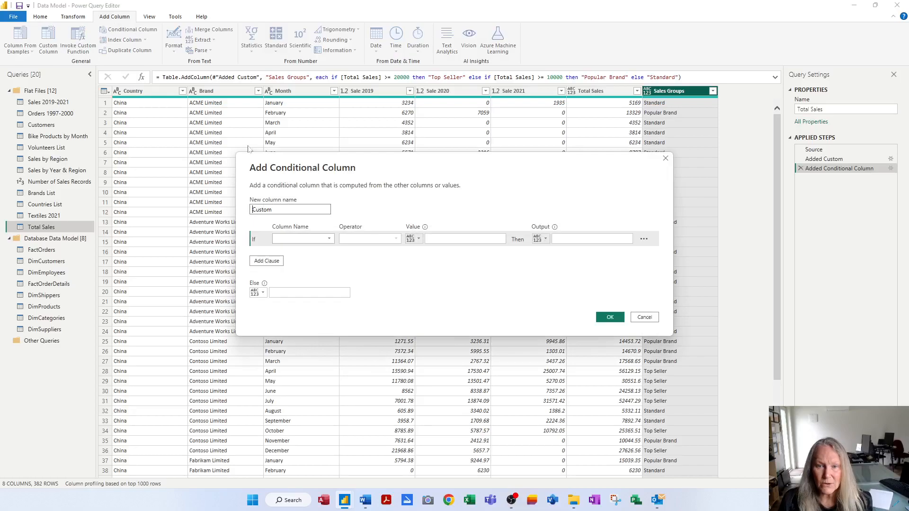
pyautogui.write('Fian')
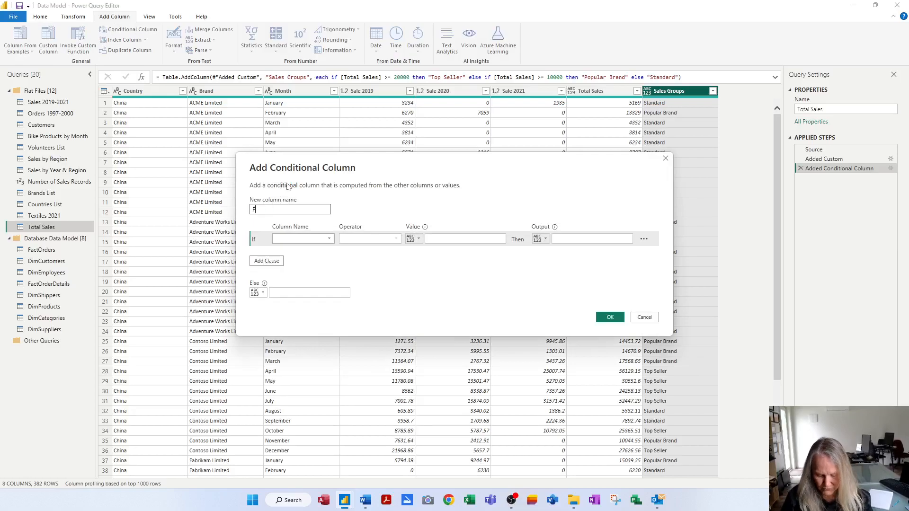
pyautogui.press('BackSpace')
pyautogui.press('BackSpace')
pyautogui.write('na')
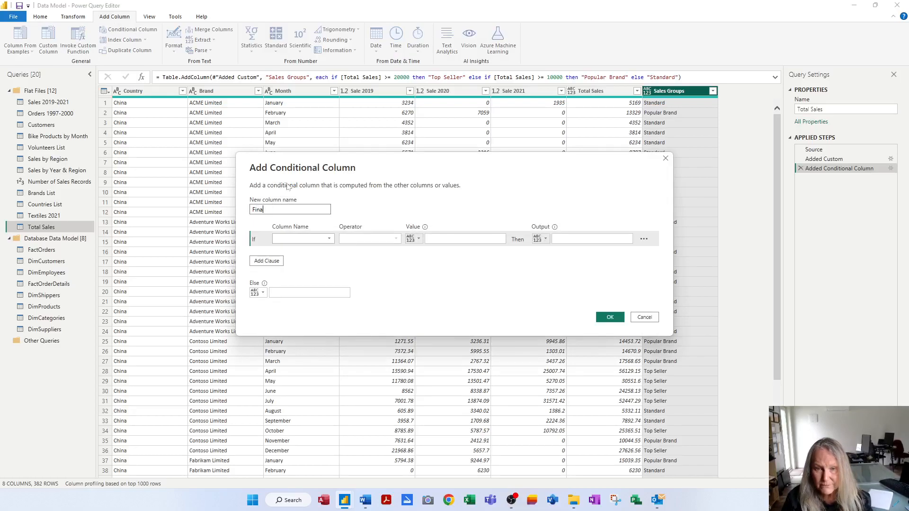
pyautogui.write('ncial Quarters')
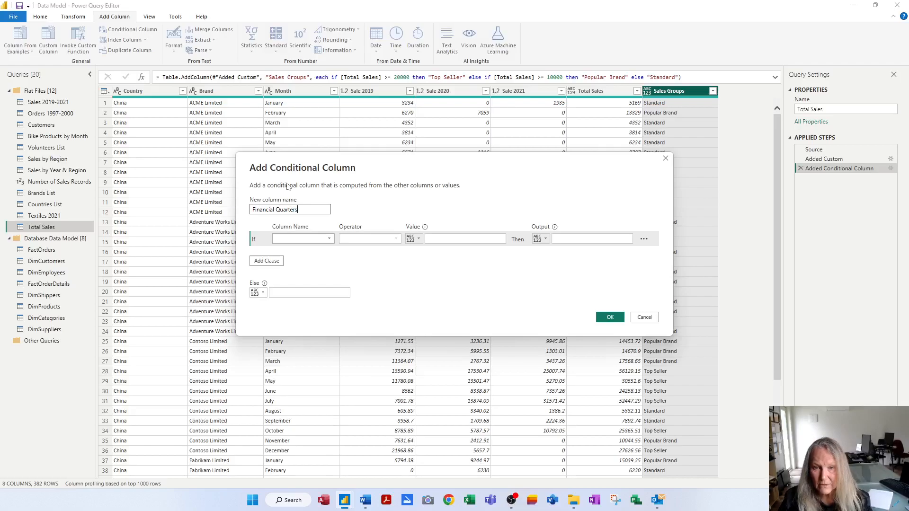
# Define the first condition so Month equals April outputs Qtr1
pyautogui.click(330, 240)
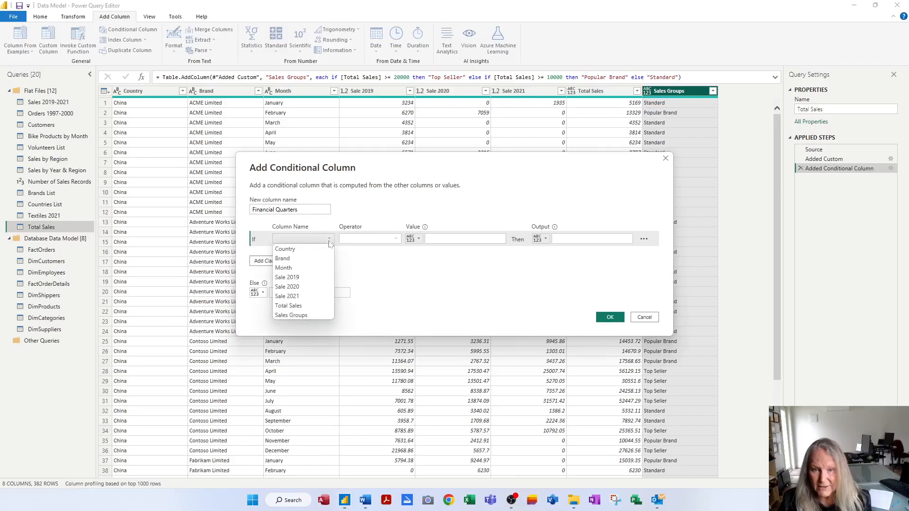
pyautogui.click(312, 268)
pyautogui.click(441, 239)
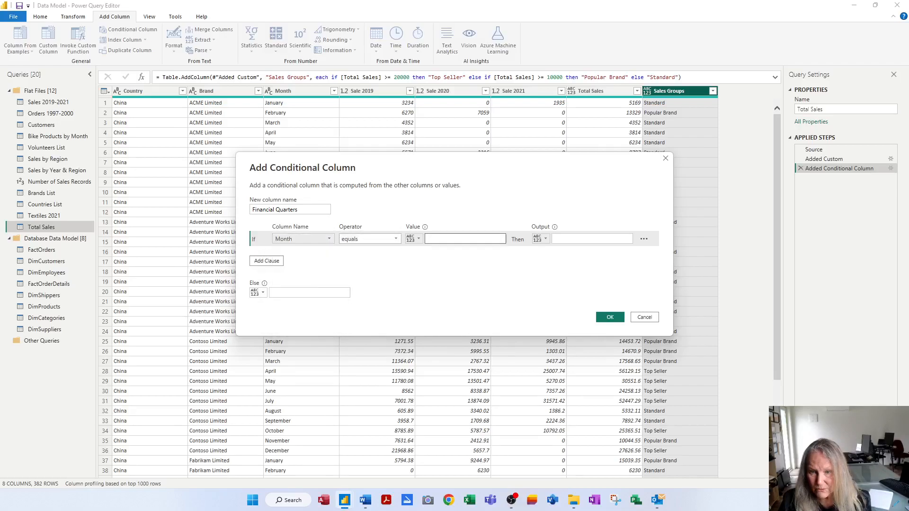
pyautogui.write('April')
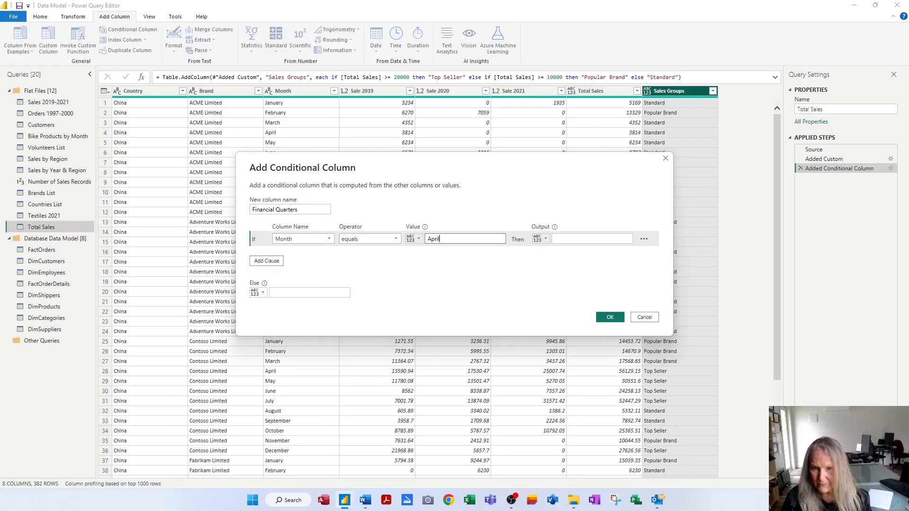
pyautogui.press('Tab')
pyautogui.write('Qtr')
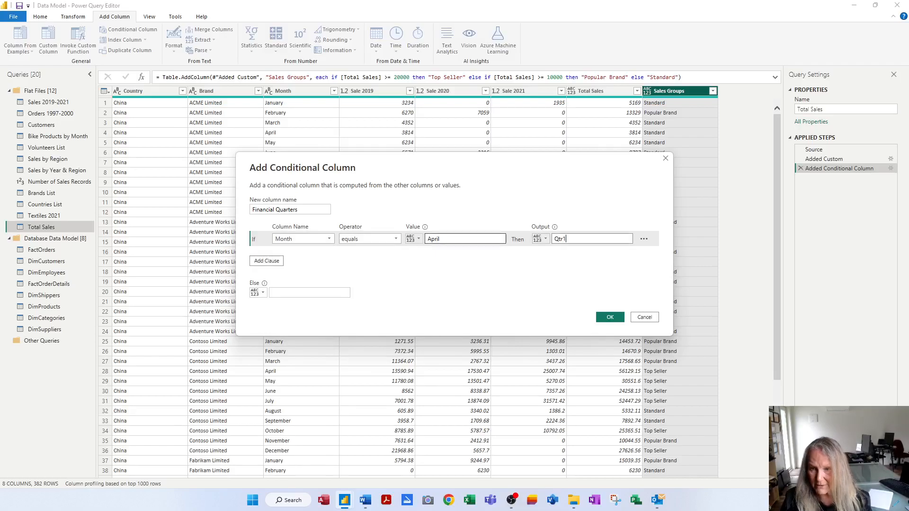
# Add an else-if clause that outputs Qtr1 when Month equals May
pyautogui.hotkey('ctrl', 'a')
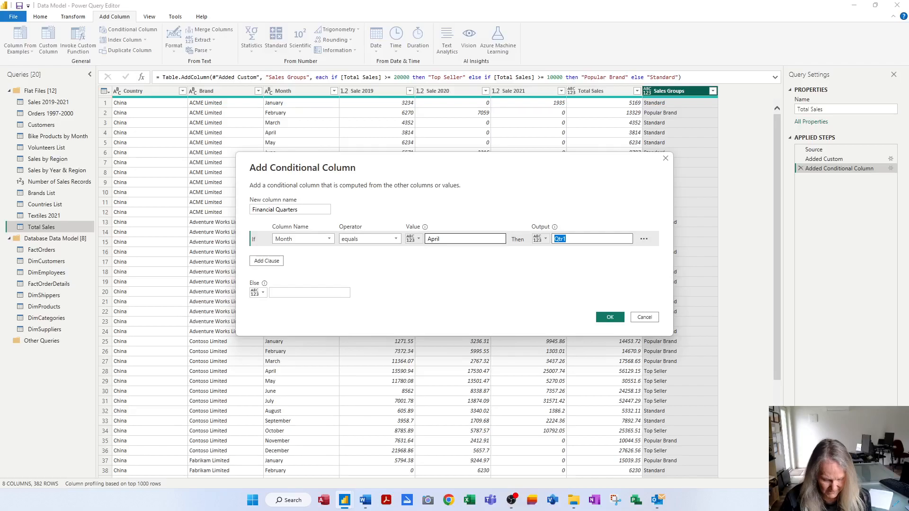
pyautogui.click(268, 262)
pyautogui.click(324, 254)
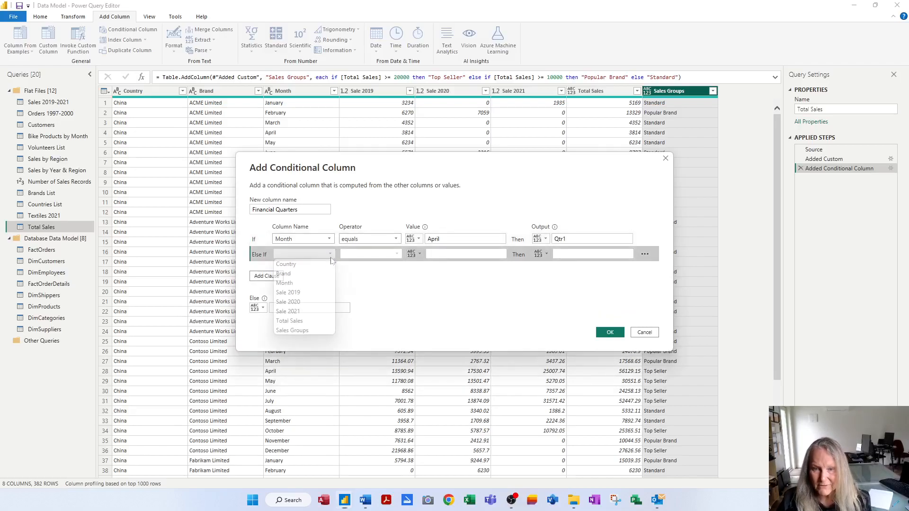
pyautogui.click(310, 284)
pyautogui.click(461, 255)
pyautogui.write('May')
pyautogui.press('Tab')
pyautogui.write('Qtr1')
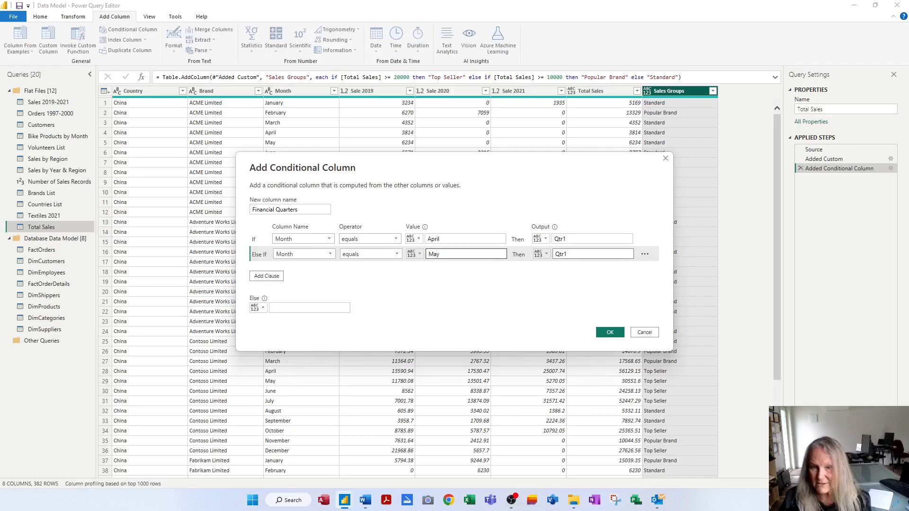
# Add an else-if clause that outputs Qtr1 when Month equals June
pyautogui.click(268, 276)
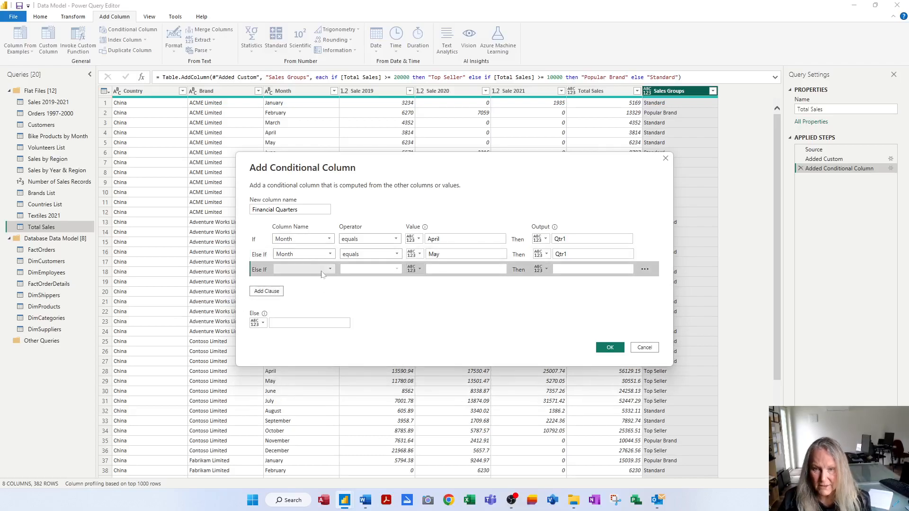
pyautogui.click(330, 269)
pyautogui.click(284, 298)
pyautogui.press('Tab')
pyautogui.press('Tab')
pyautogui.press('Tab')
pyautogui.write('June')
pyautogui.press('Tab')
pyautogui.press('Tab')
pyautogui.write('Qtr1')
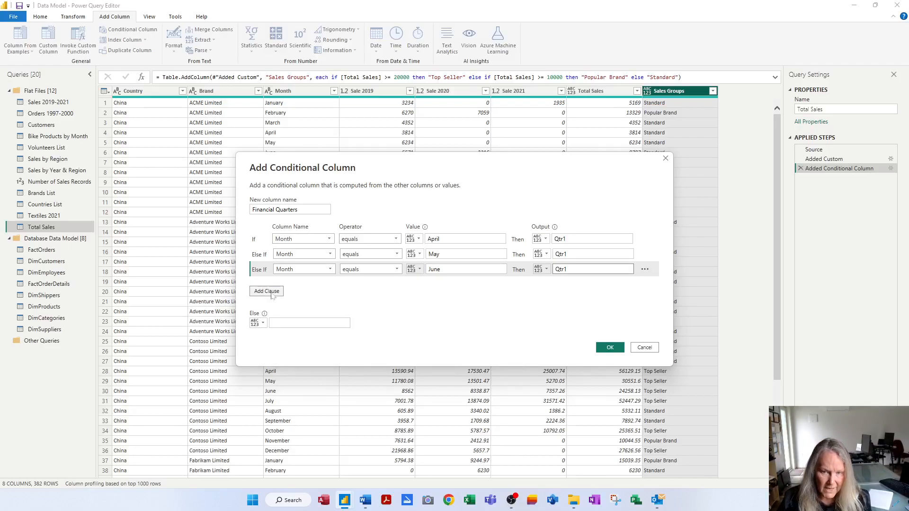
# Add an else-if clause that outputs Qtr2 when Month equals July, and select the output text
pyautogui.click(266, 291)
pyautogui.click(296, 284)
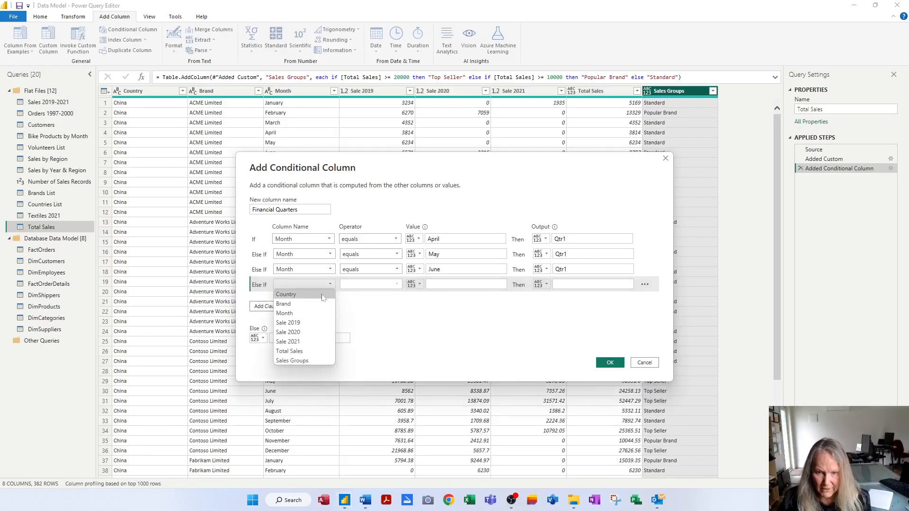
pyautogui.click(285, 314)
pyautogui.click(433, 284)
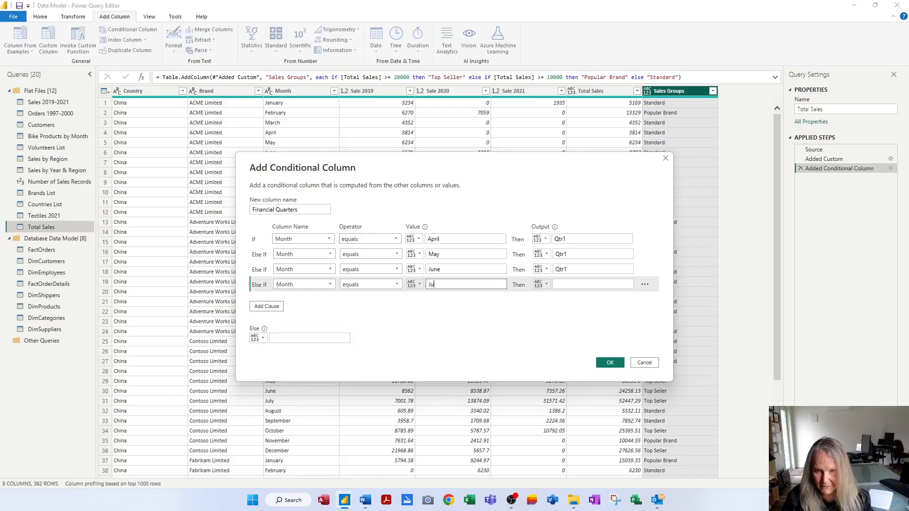
pyautogui.press('Tab')
pyautogui.press('Tab')
pyautogui.write('Qtr1')
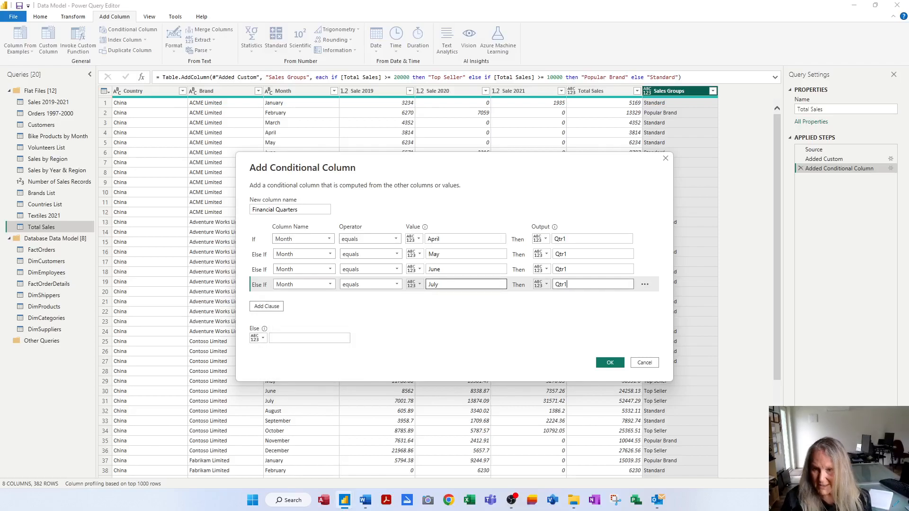
pyautogui.press('BackSpace')
pyautogui.write('2')
pyautogui.moveTo(568, 284); pyautogui.dragTo(530, 284)
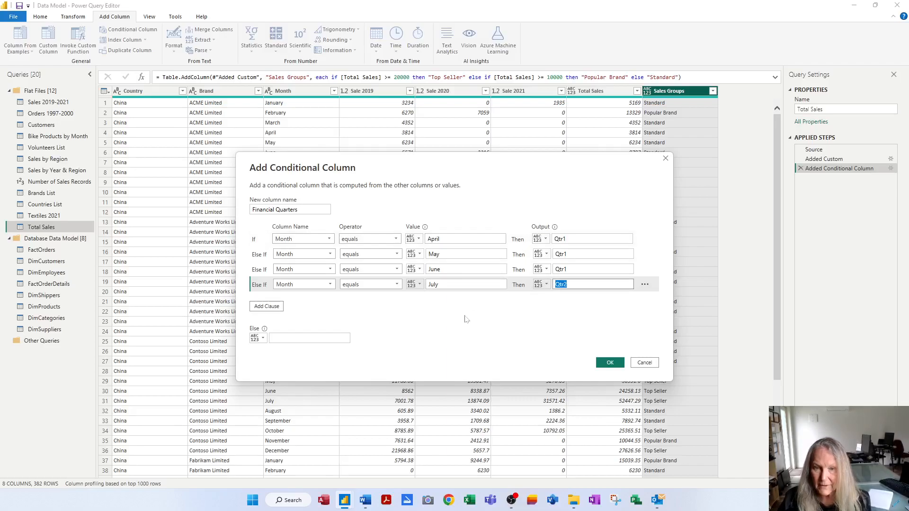
# Add an else-if clause that outputs Qtr2 when Month equals August
pyautogui.click(278, 308)
pyautogui.click(330, 299)
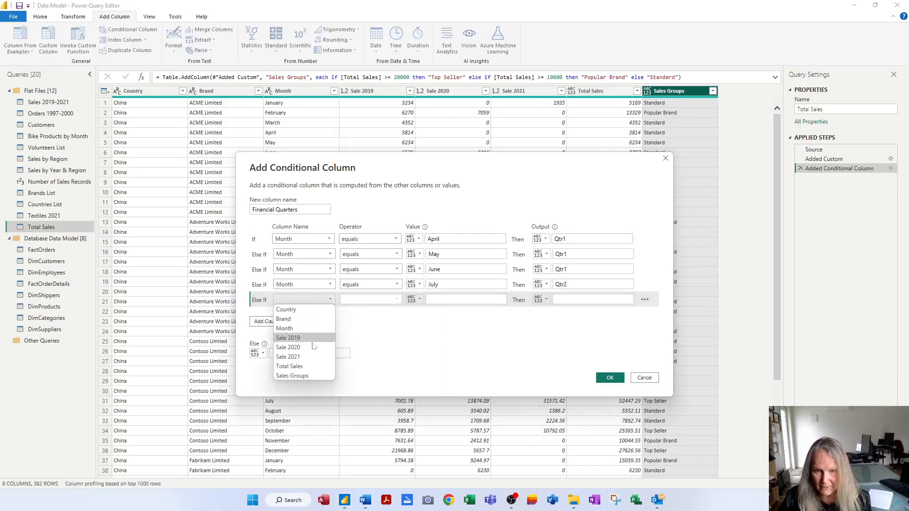
pyautogui.click(291, 327)
pyautogui.click(440, 300)
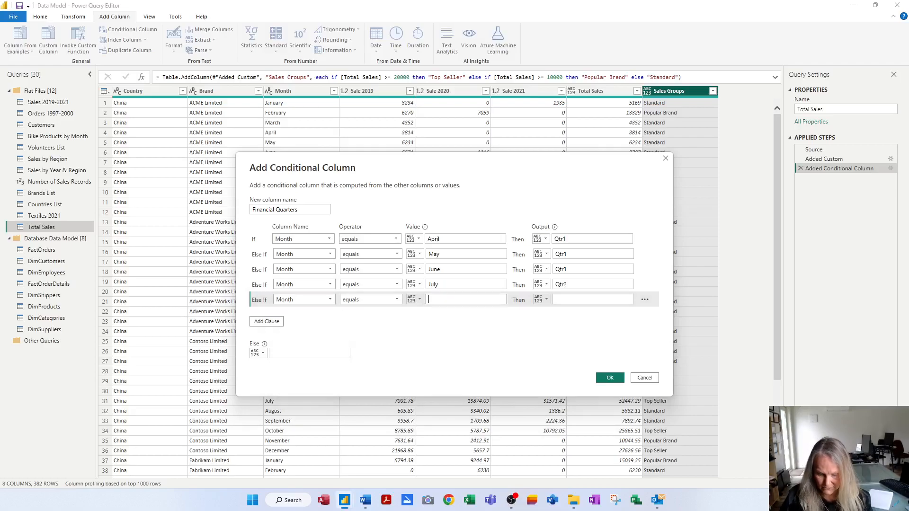
pyautogui.write('August')
pyautogui.press('Tab')
pyautogui.write('Qtr2')
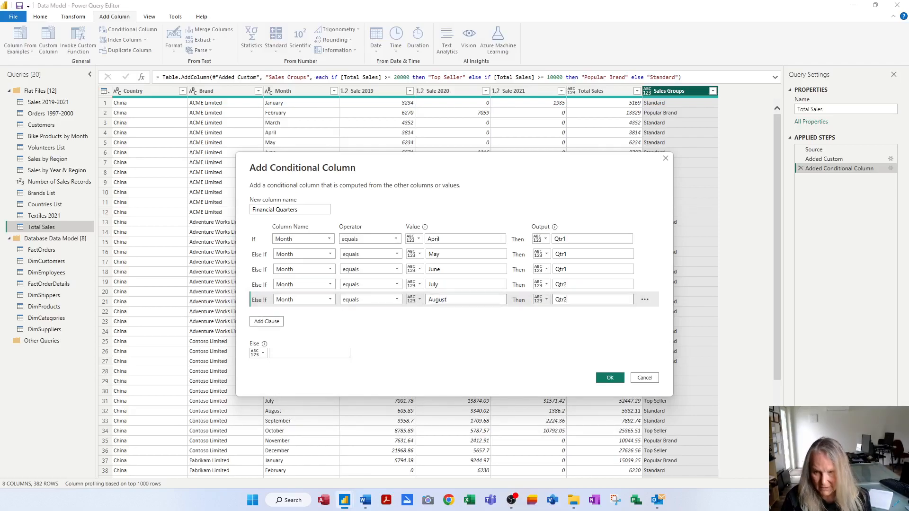
# Add an else-if clause that outputs Qtr2 when Month equals September
pyautogui.click(266, 321)
pyautogui.click(331, 315)
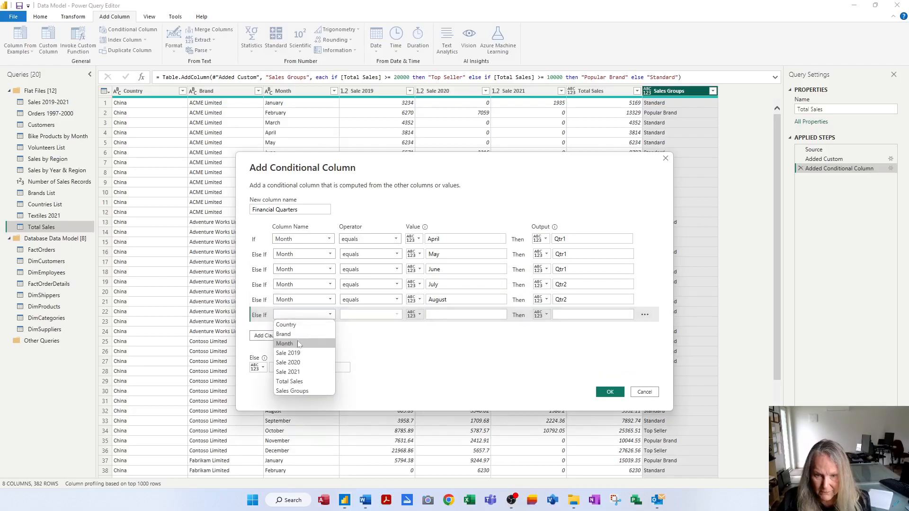
pyautogui.click(298, 344)
pyautogui.click(454, 315)
pyautogui.write('Septebmer')
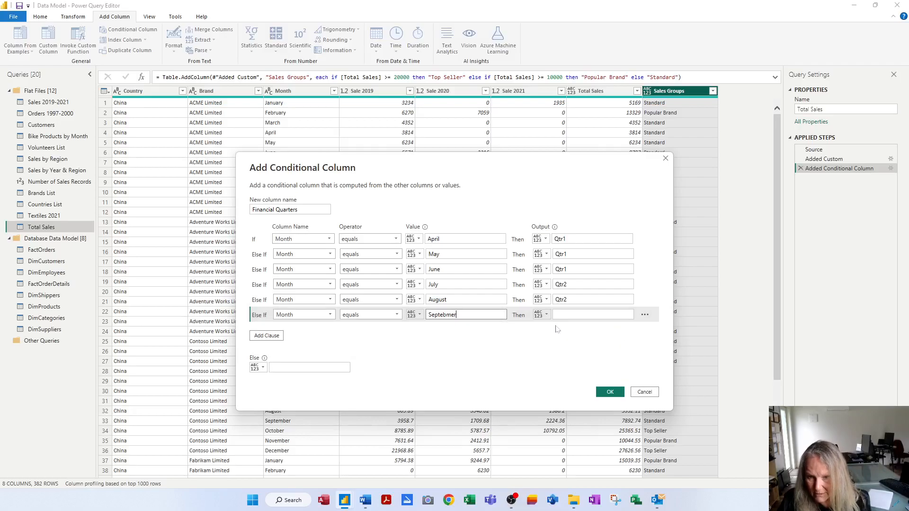
pyautogui.hotkey('ctrl', 'a')
pyautogui.write('Septem')
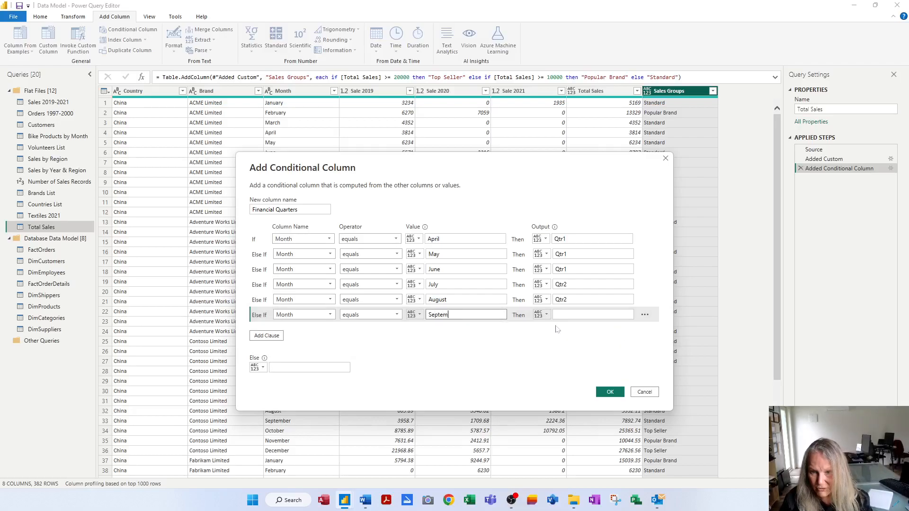
pyautogui.click(567, 315)
pyautogui.write('Qtr2')
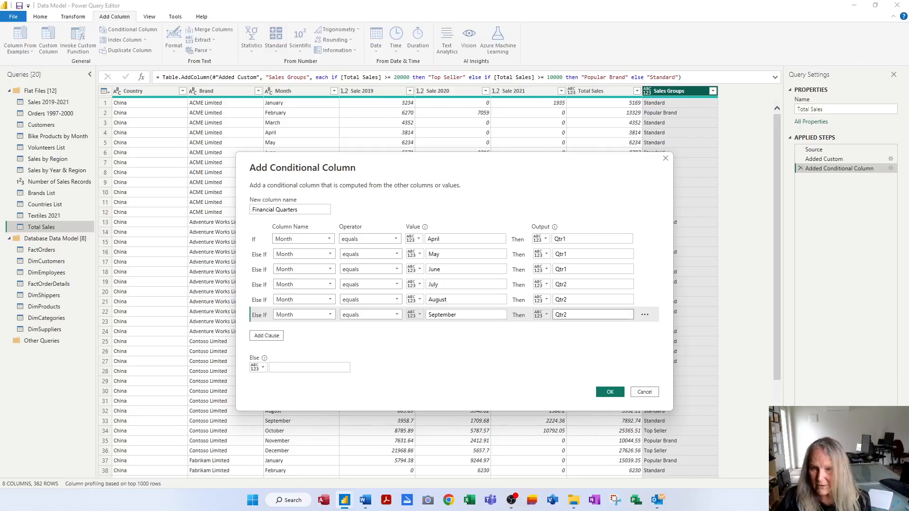
# Add an else-if clause that outputs Qtr3 when Month equals October, and copy the output text
pyautogui.click(267, 337)
pyautogui.click(330, 321)
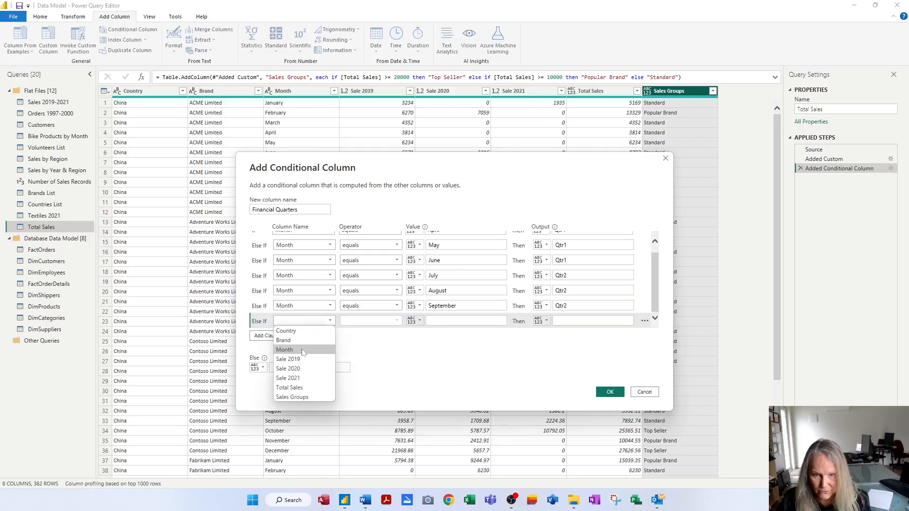
pyautogui.click(303, 351)
pyautogui.write('October')
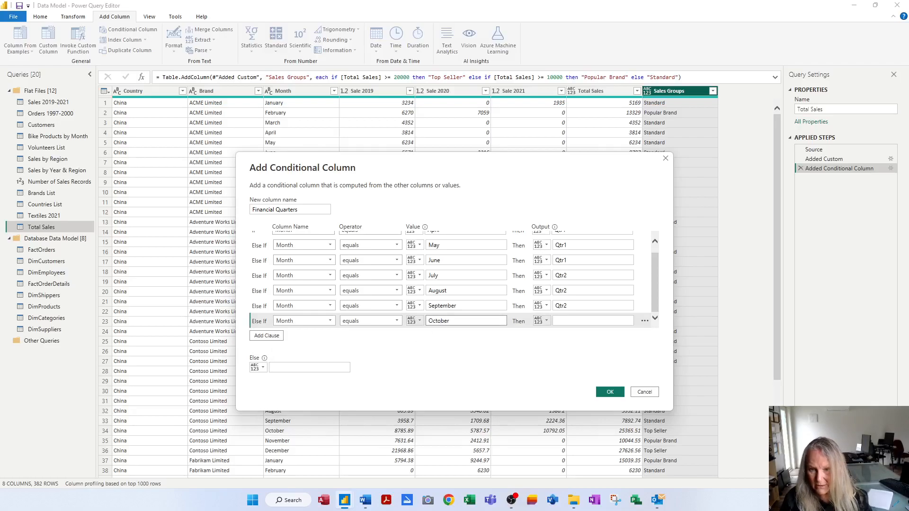
pyautogui.click(593, 321)
pyautogui.write('Qtr2')
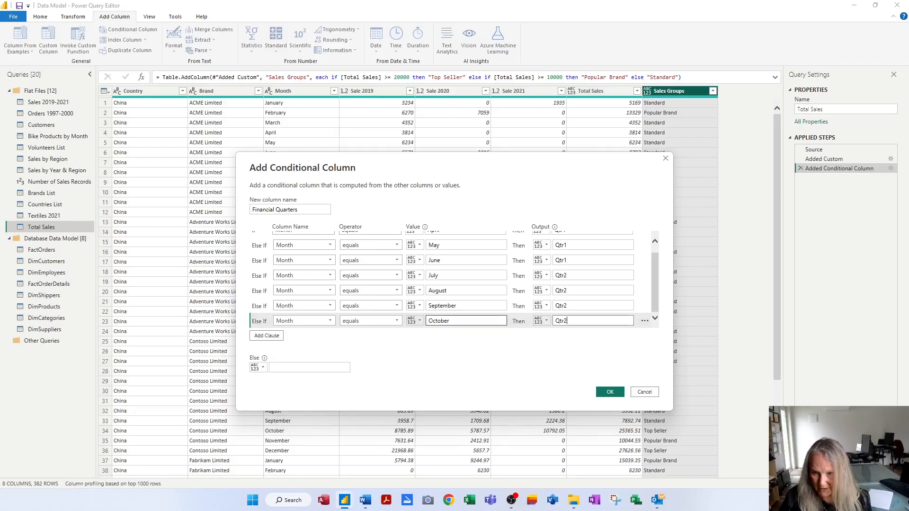
pyautogui.press('BackSpace')
pyautogui.write('3')
pyautogui.moveTo(592, 321); pyautogui.dragTo(530, 323)
pyautogui.hotkey('ctrl', 'c')
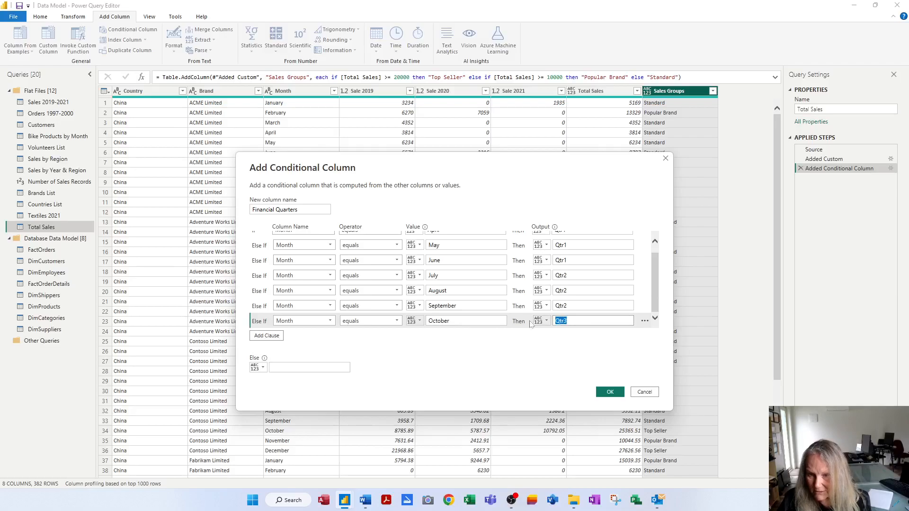
# Add an else-if clause that outputs Qtr3 when Month equals November
pyautogui.click(268, 337)
pyautogui.click(331, 322)
pyautogui.click(291, 353)
pyautogui.click(434, 322)
pyautogui.write('November')
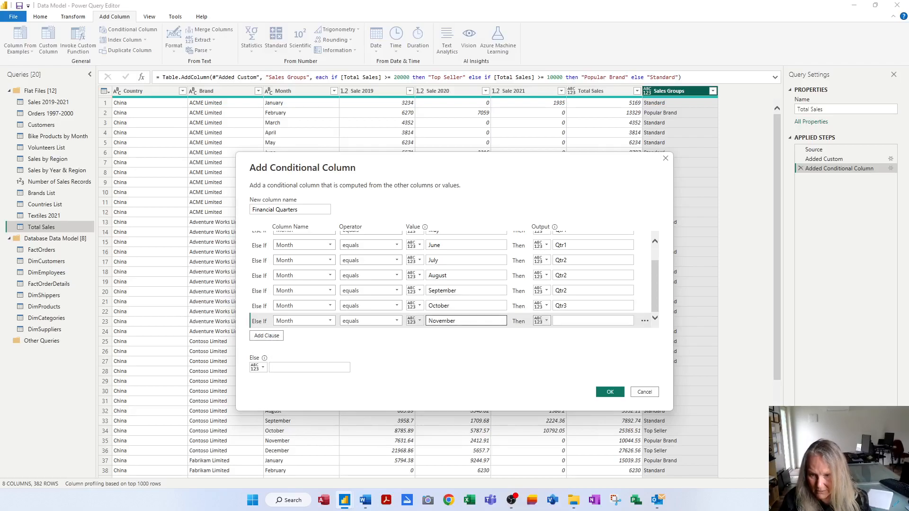
pyautogui.click(592, 321)
pyautogui.write('Qtr3')
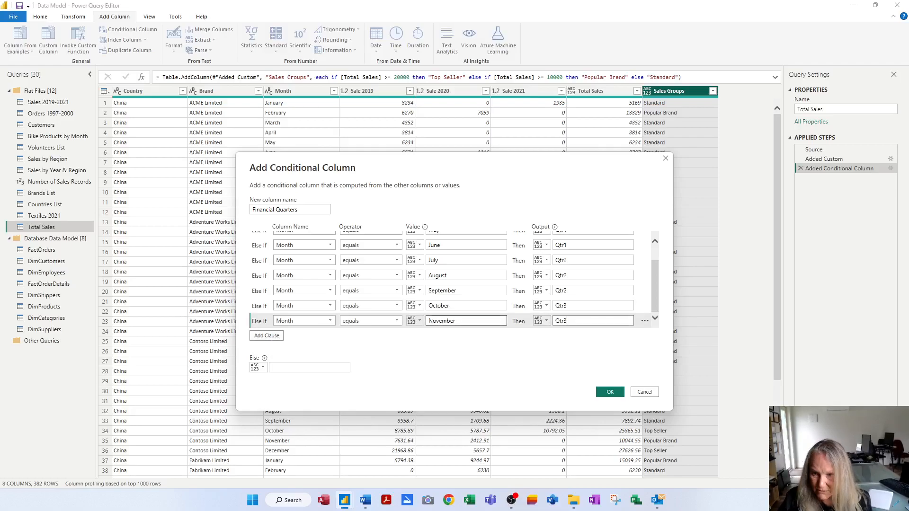
# Add an else-if clause that outputs Qtr3 when Month equals December
pyautogui.click(266, 335)
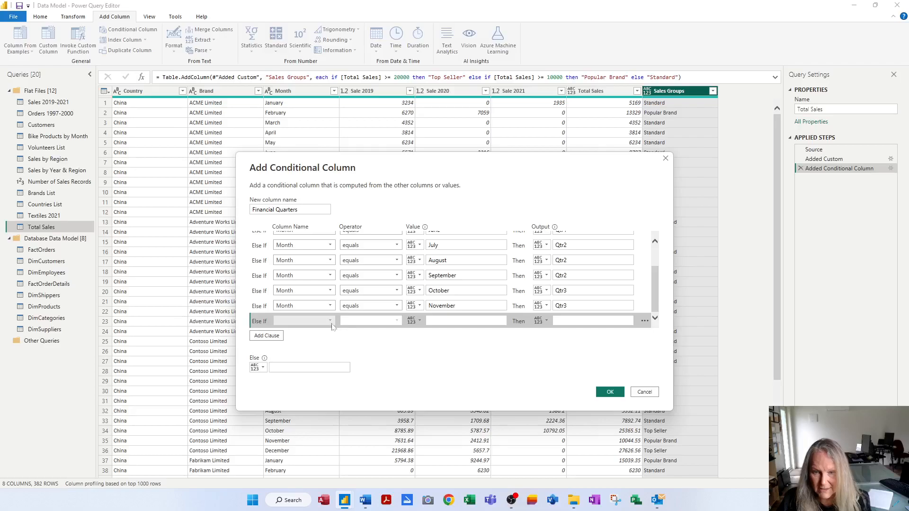
pyautogui.click(330, 321)
pyautogui.click(303, 350)
pyautogui.click(434, 322)
pyautogui.write('December')
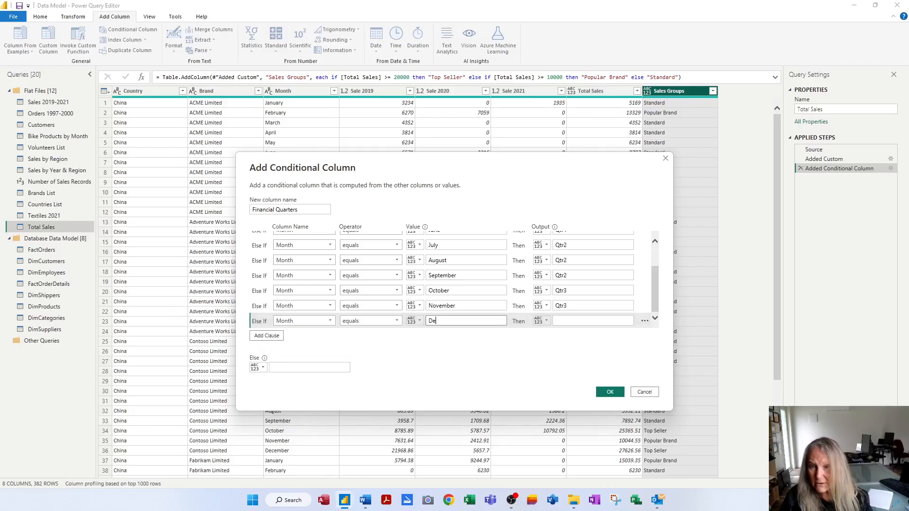
pyautogui.click(564, 321)
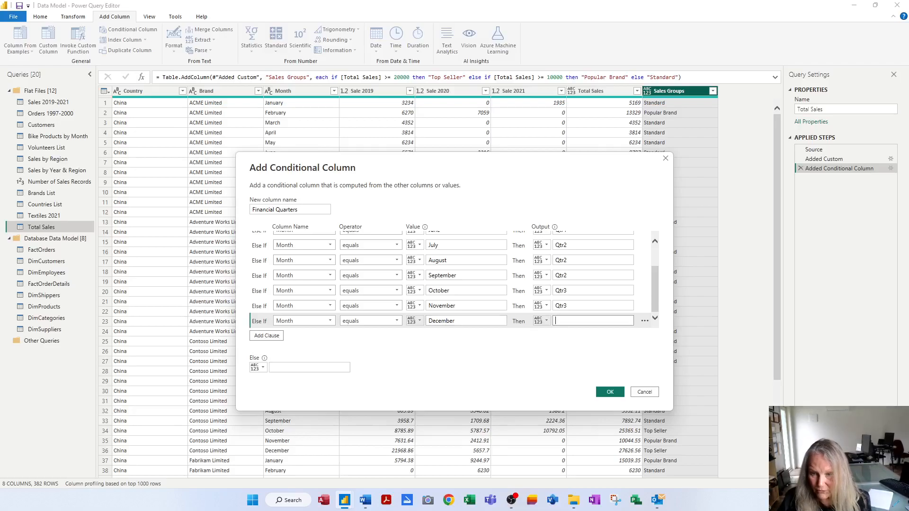
pyautogui.write('Qtr3')
# Add an else-if clause that outputs Qtr4 when Month equals January, and copy the output text
pyautogui.click(267, 336)
pyautogui.click(330, 323)
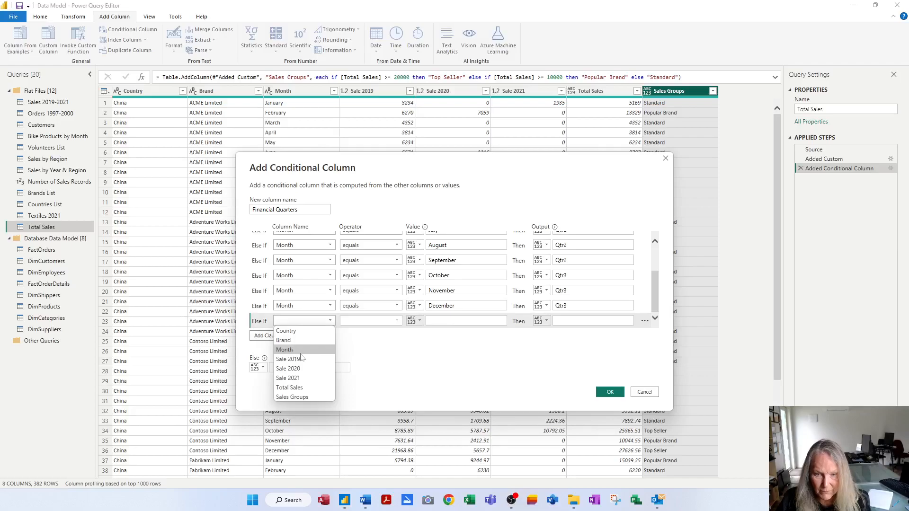
pyautogui.click(302, 351)
pyautogui.click(445, 321)
pyautogui.write('January')
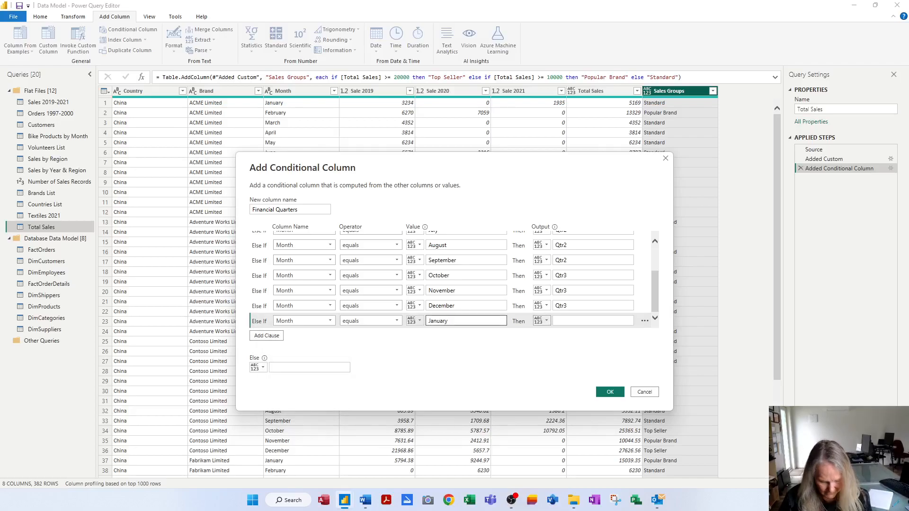
pyautogui.press('Tab')
pyautogui.hotkey('ctrl', 'v')
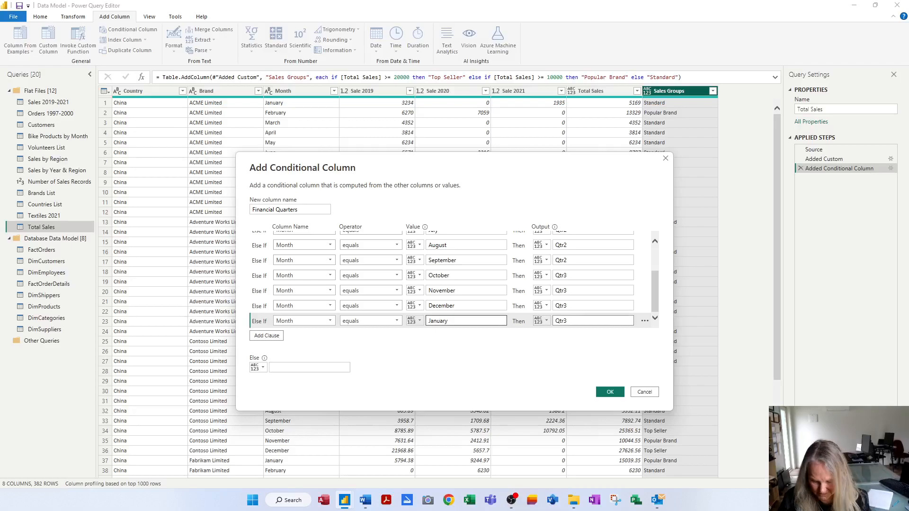
pyautogui.press('BackSpace')
pyautogui.write('4')
pyautogui.moveTo(569, 321); pyautogui.dragTo(500, 322)
pyautogui.hotkey('ctrl', 'c')
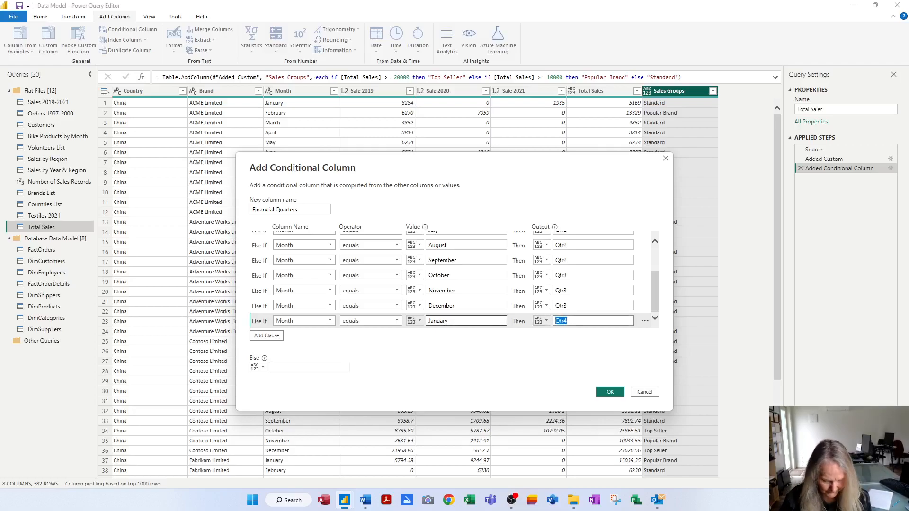
# Add an else-if clause that outputs Qtr4 when Month equals February
pyautogui.click(267, 336)
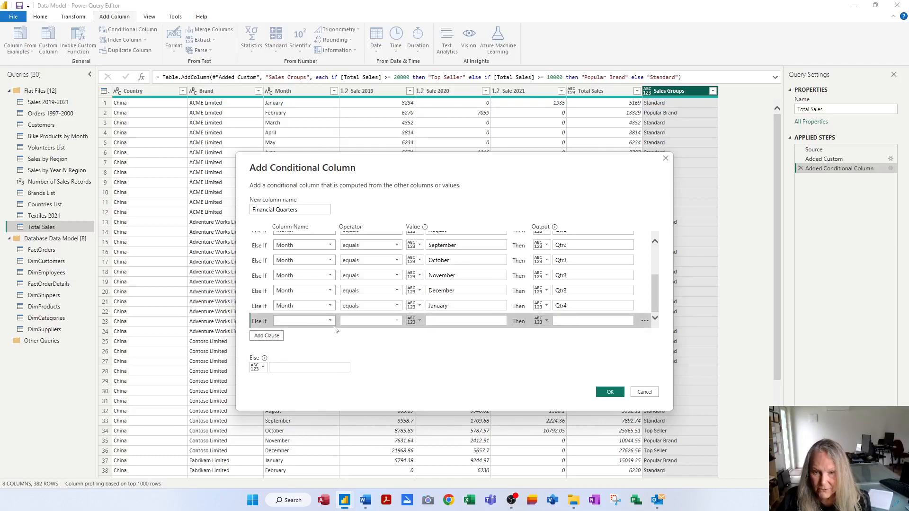
pyautogui.click(330, 321)
pyautogui.click(286, 350)
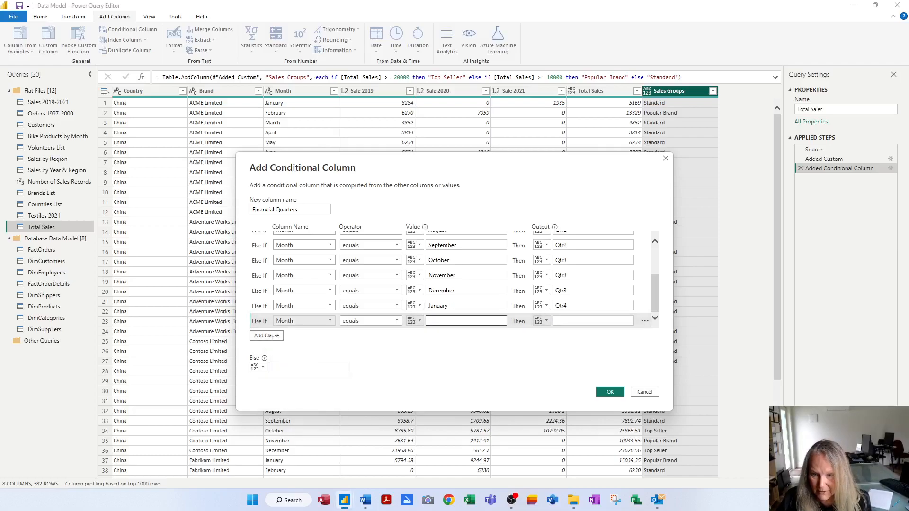
pyautogui.write('February')
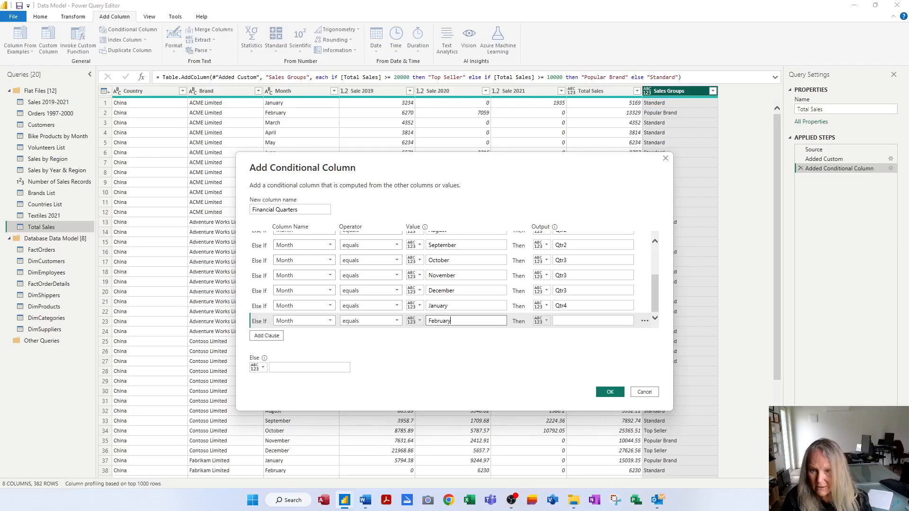
pyautogui.click(593, 321)
pyautogui.hotkey('ctrl', 'v')
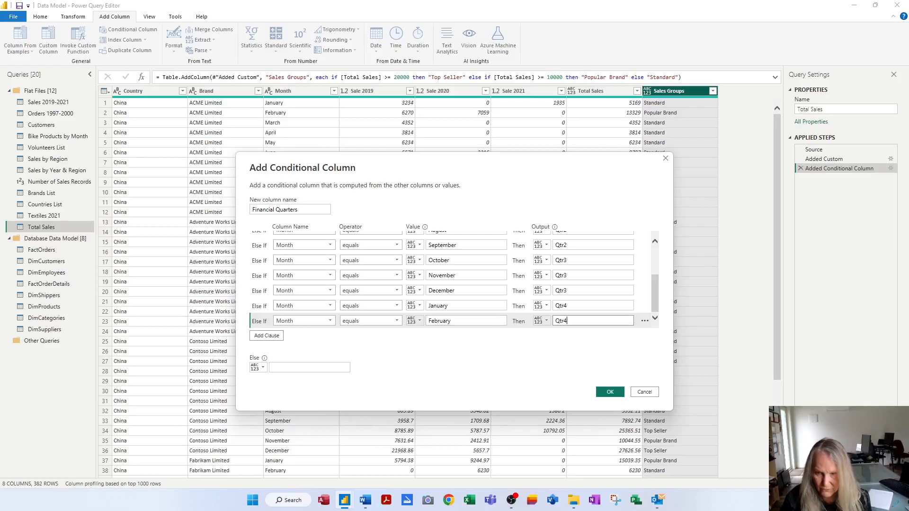
# Add an else-if clause that outputs Qtr4 when Month equals March
pyautogui.click(266, 336)
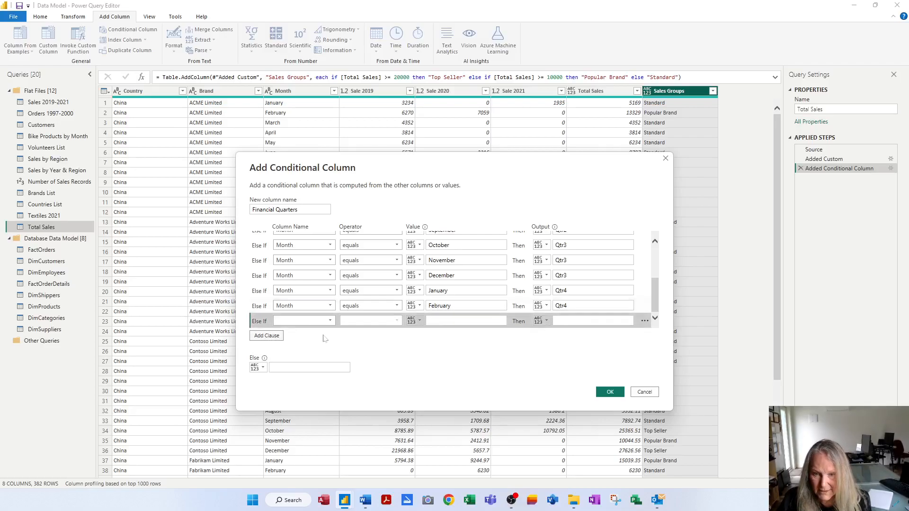
pyautogui.click(328, 321)
pyautogui.click(292, 350)
pyautogui.click(454, 321)
pyautogui.write('March')
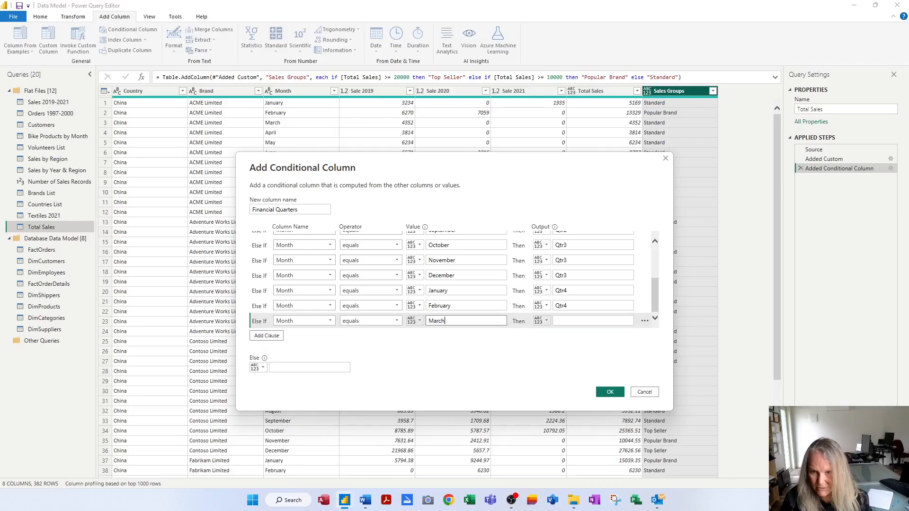
pyautogui.press('Tab')
pyautogui.press('Tab')
pyautogui.write('Qtr4')
# Set the else output to a hyphen (-) and create the Financial Quarters column
pyautogui.click(304, 367)
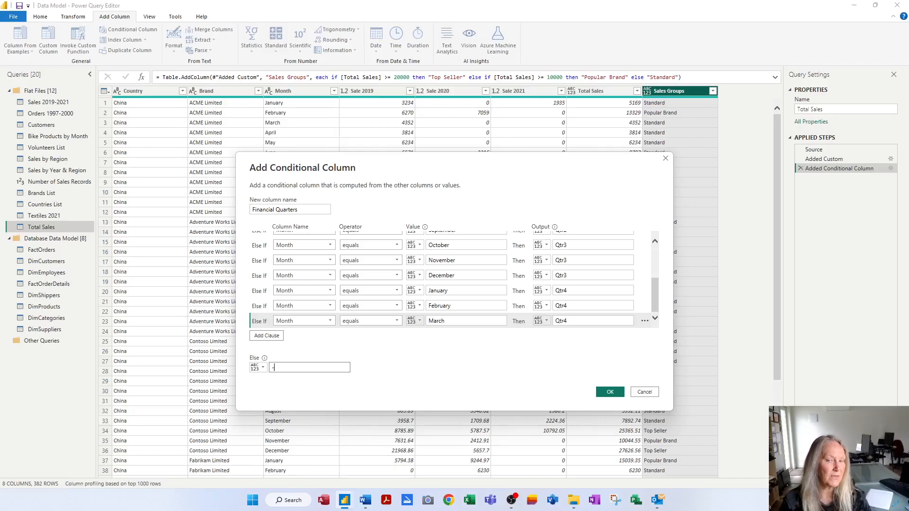
pyautogui.click(614, 393)
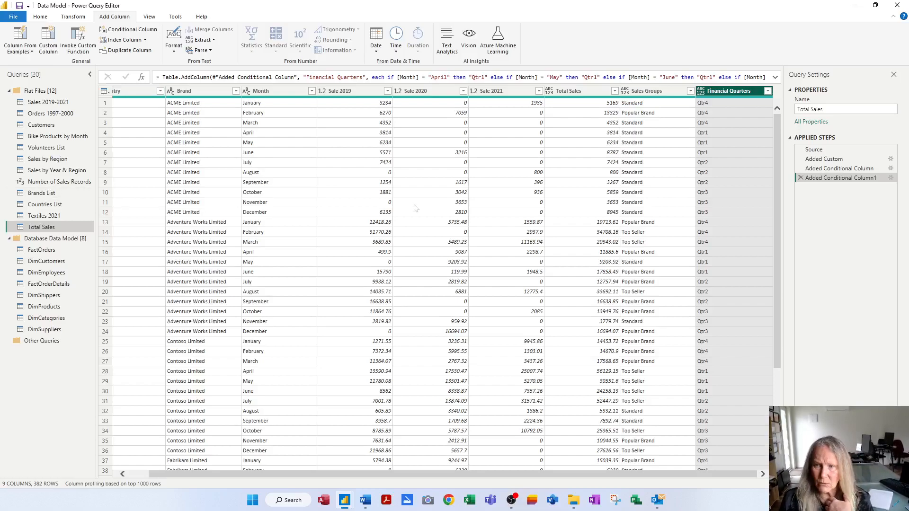
# Set the data type of the Financial Quarters column to Text
pyautogui.click(702, 91)
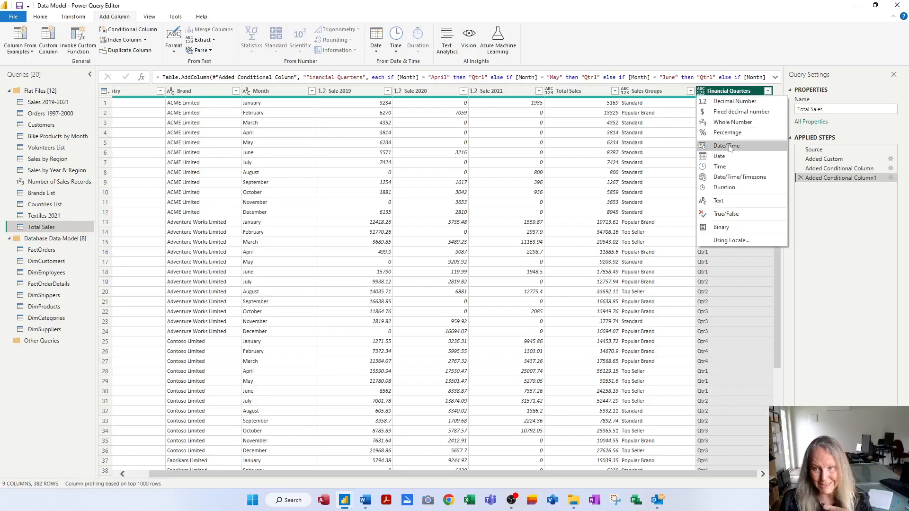
pyautogui.click(727, 200)
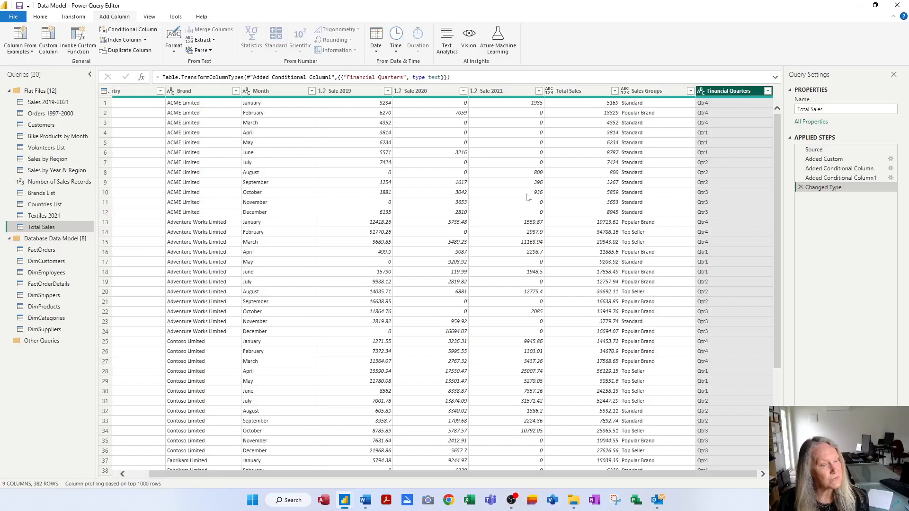
# In the Orders 1997-2000 query, start a conditional column named Discount that outputs 10% when NET is greater than or equal to 1000
pyautogui.click(62, 113)
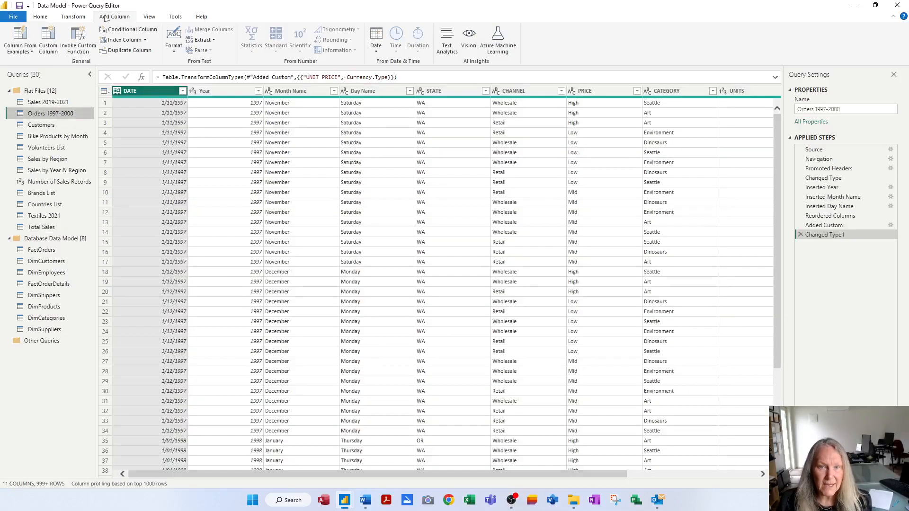
pyautogui.click(136, 32)
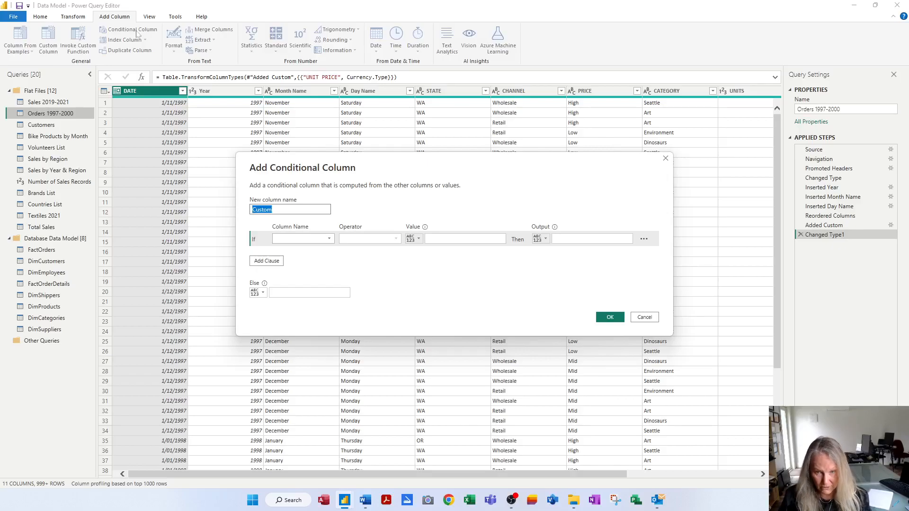
pyautogui.write('Discount')
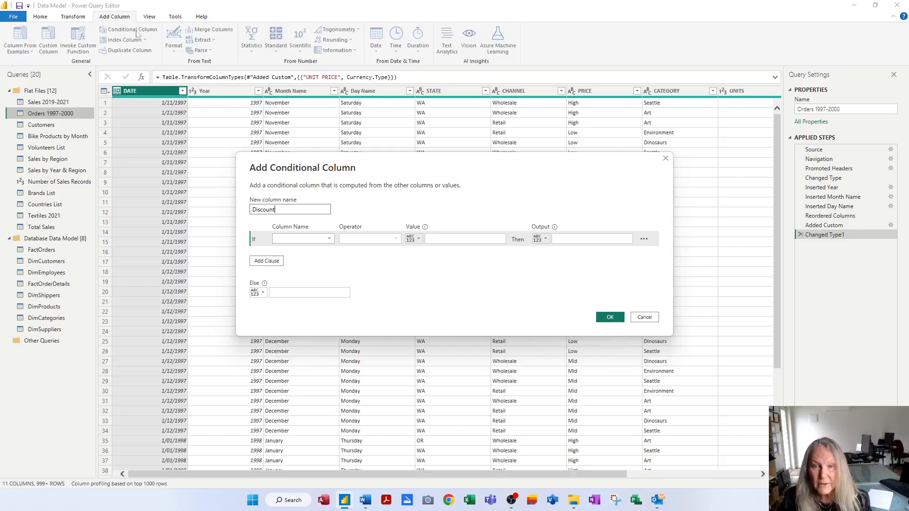
pyautogui.click(331, 240)
pyautogui.click(293, 337)
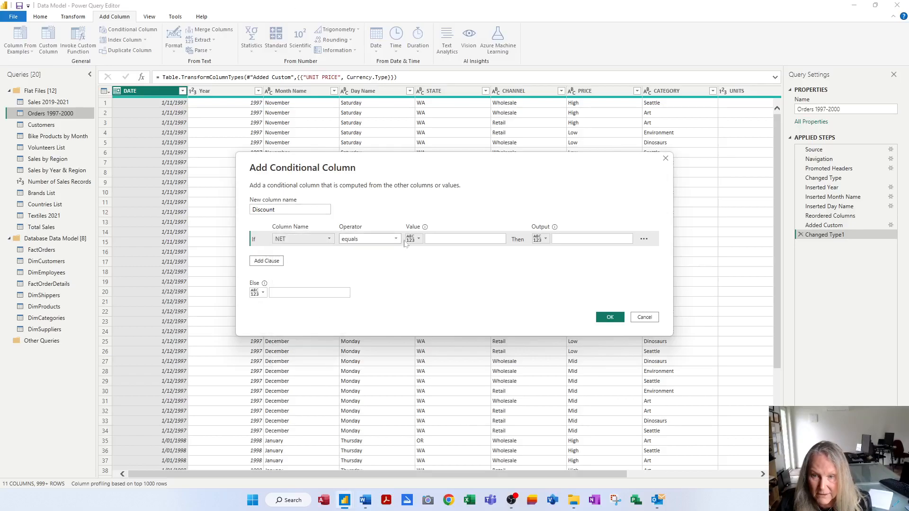
pyautogui.click(399, 240)
pyautogui.click(389, 280)
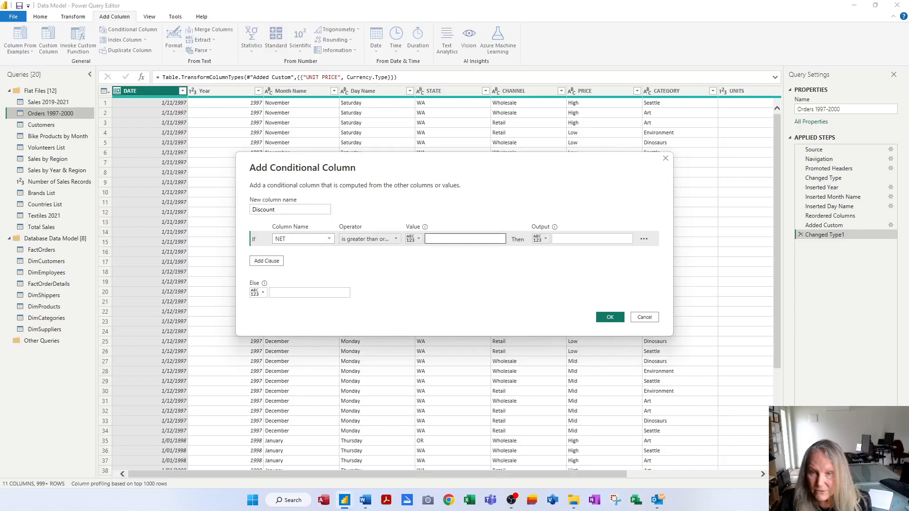
pyautogui.write('1000')
pyautogui.click(591, 239)
pyautogui.write('10%')
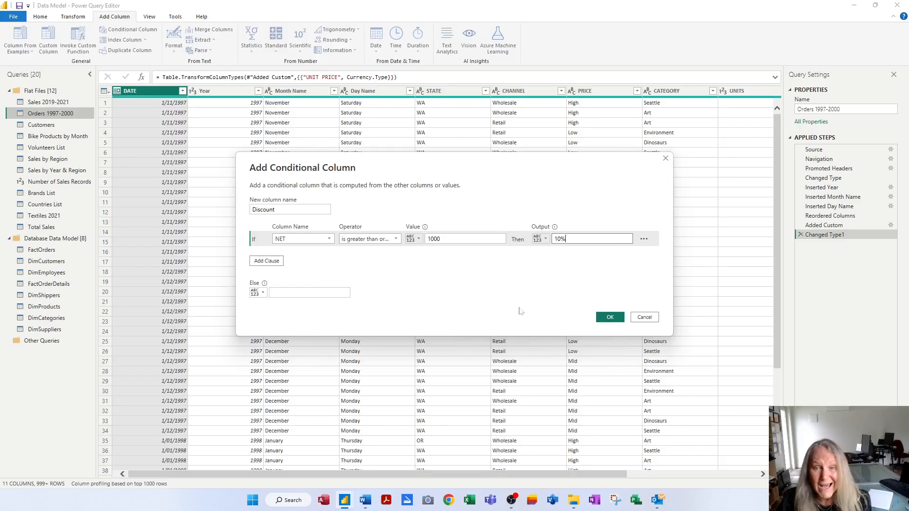
# Set the else output to 0% and create the Discount column
pyautogui.click(310, 292)
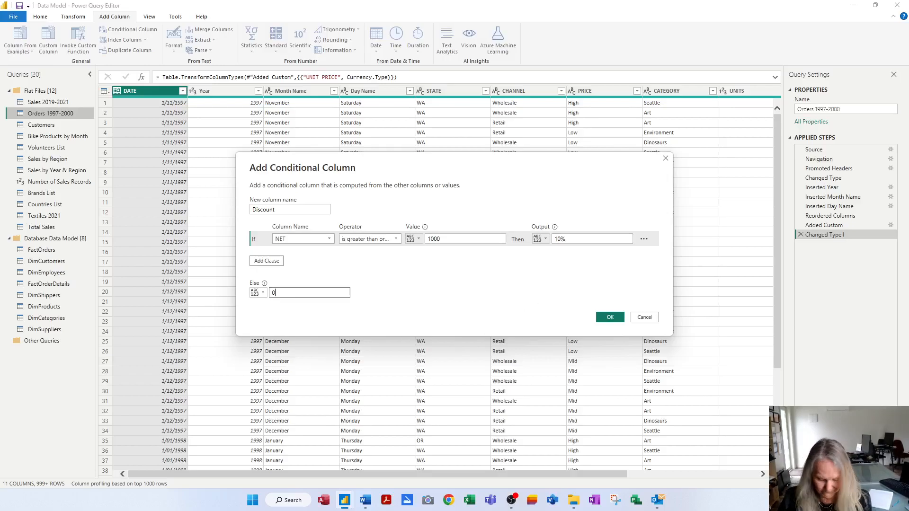
pyautogui.write('0%')
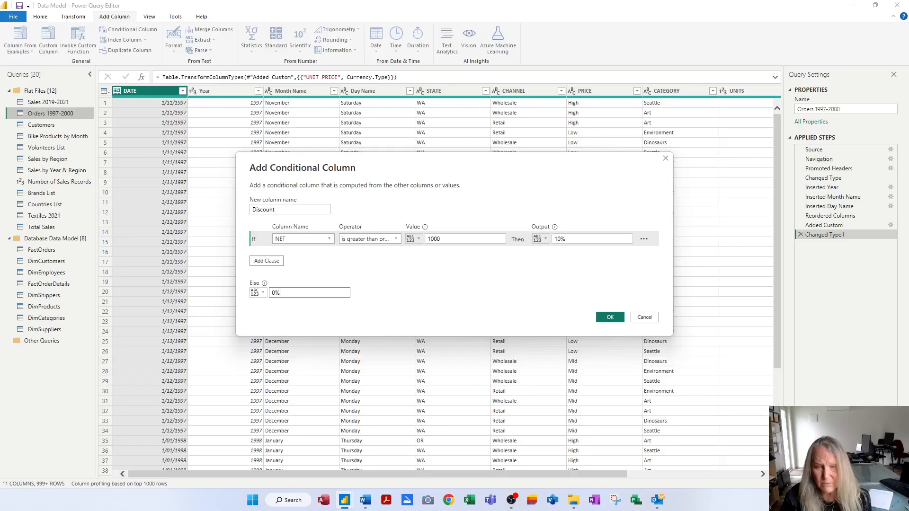
pyautogui.click(609, 318)
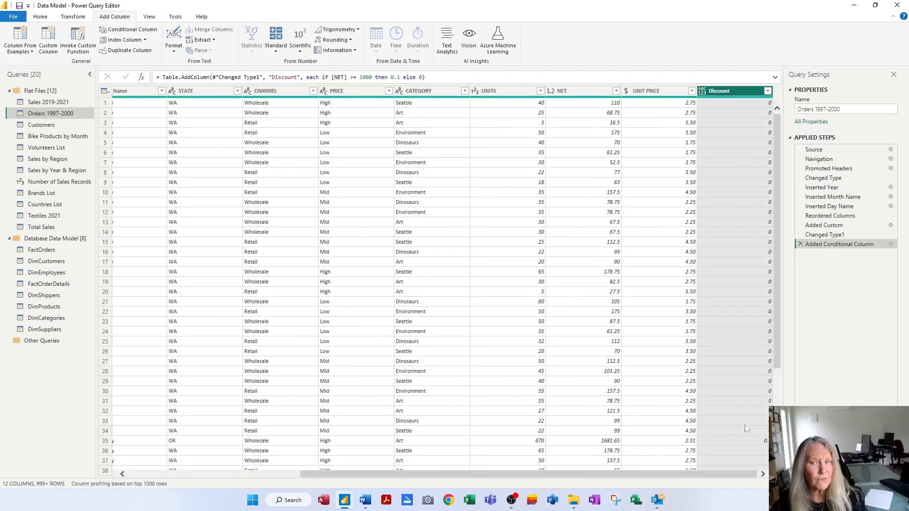
# Set the data type of the Discount column to Percentage and check its values down the rows
pyautogui.click(703, 92)
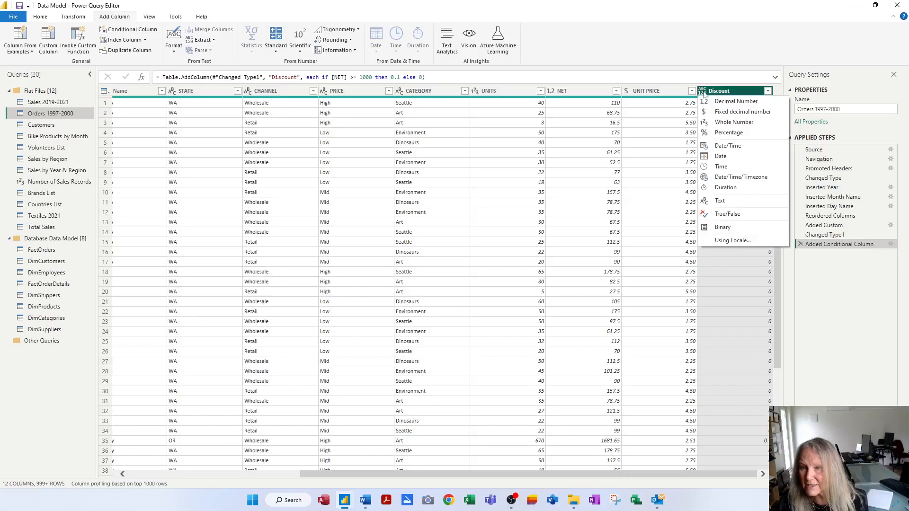
pyautogui.click(727, 135)
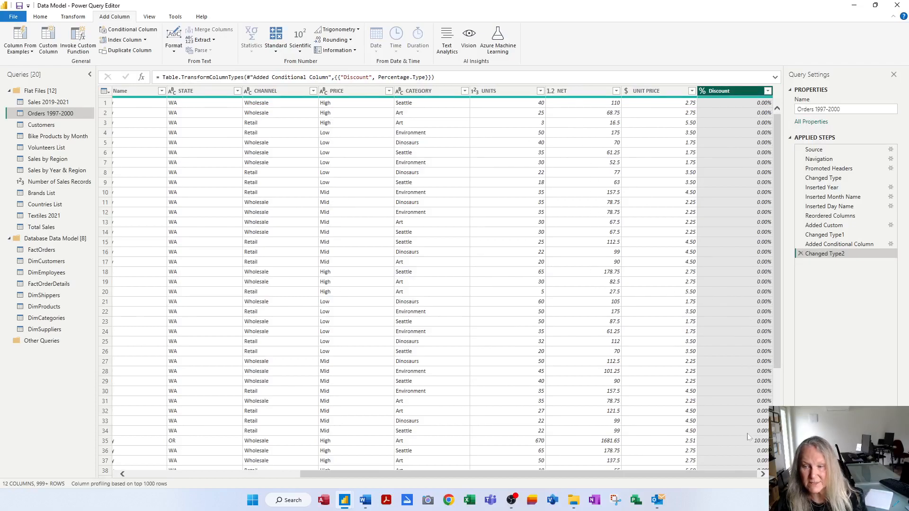
pyautogui.scroll(-4, 675, 446)
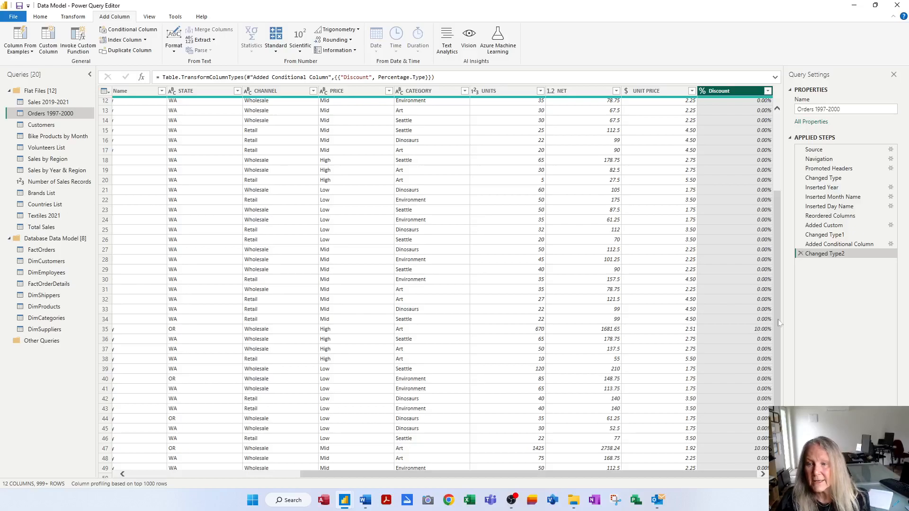
pyautogui.scroll(4, 778, 319)
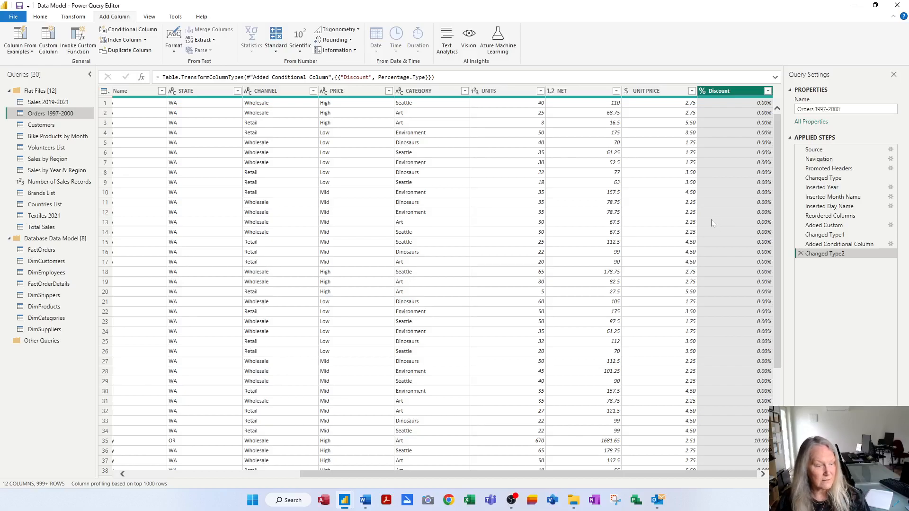
# Add a custom column named GROSS with the formula [NET]*(1+[Discount])
pyautogui.click(50, 38)
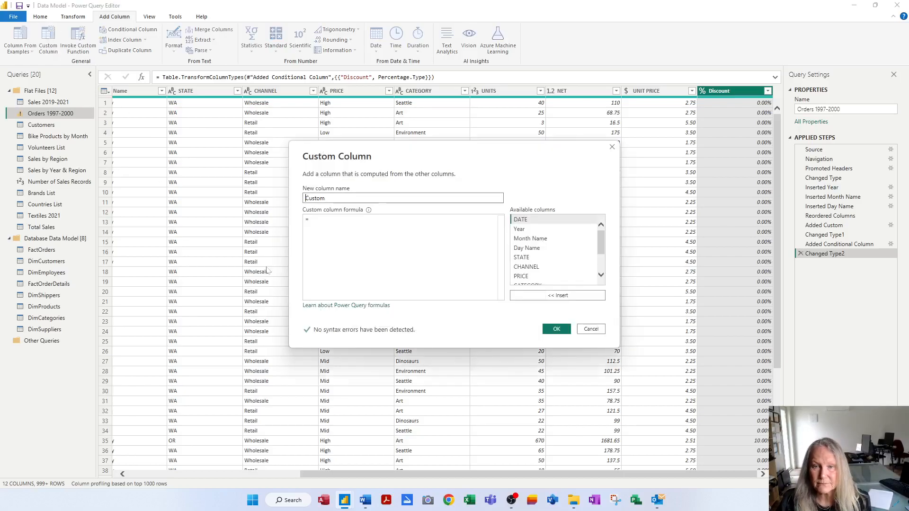
pyautogui.moveTo(368, 212)
pyautogui.write('GROSS')
pyautogui.press('Tab')
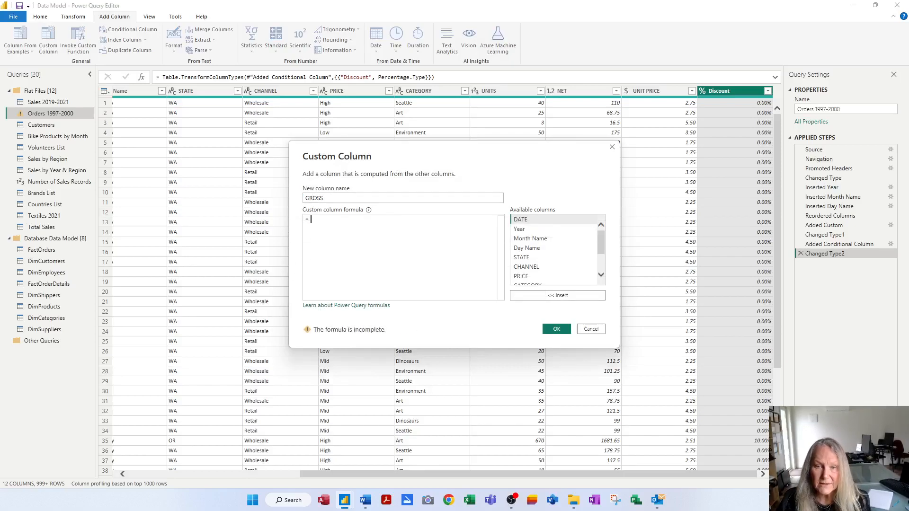
pyautogui.write('[N')
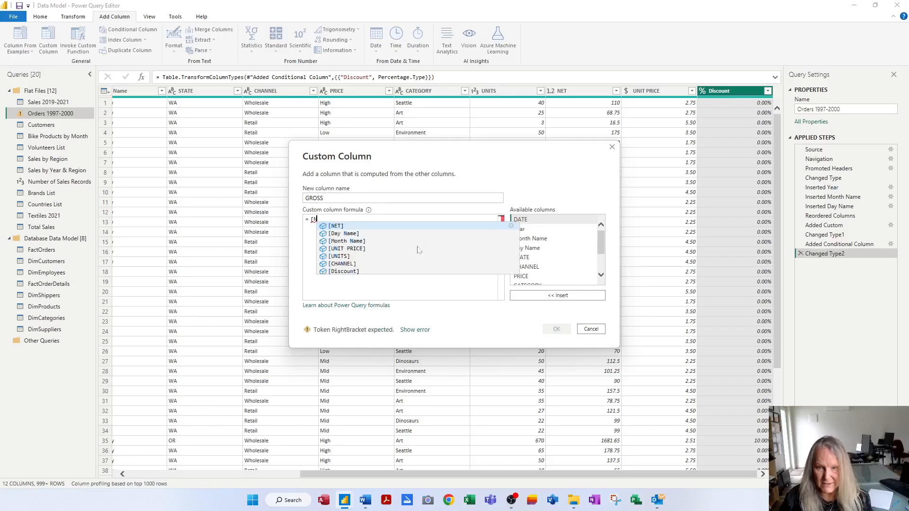
pyautogui.press('Tab')
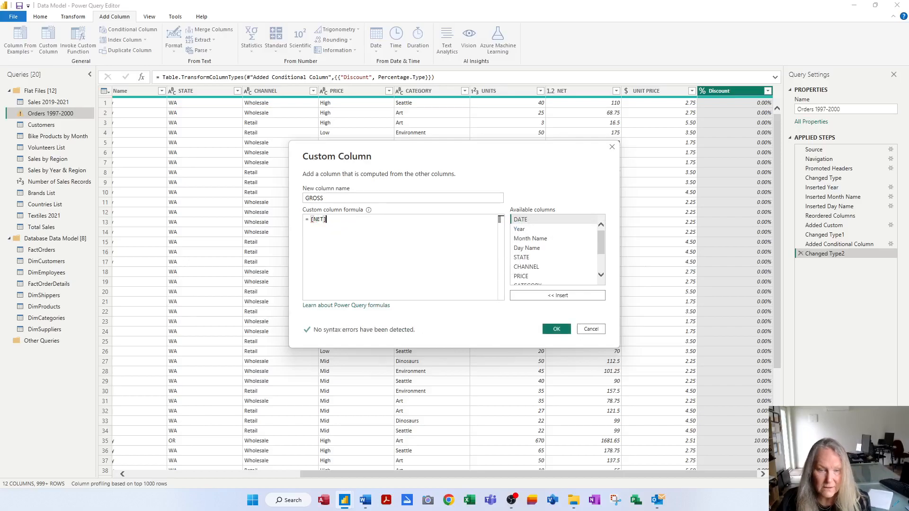
pyautogui.write('*(1+')
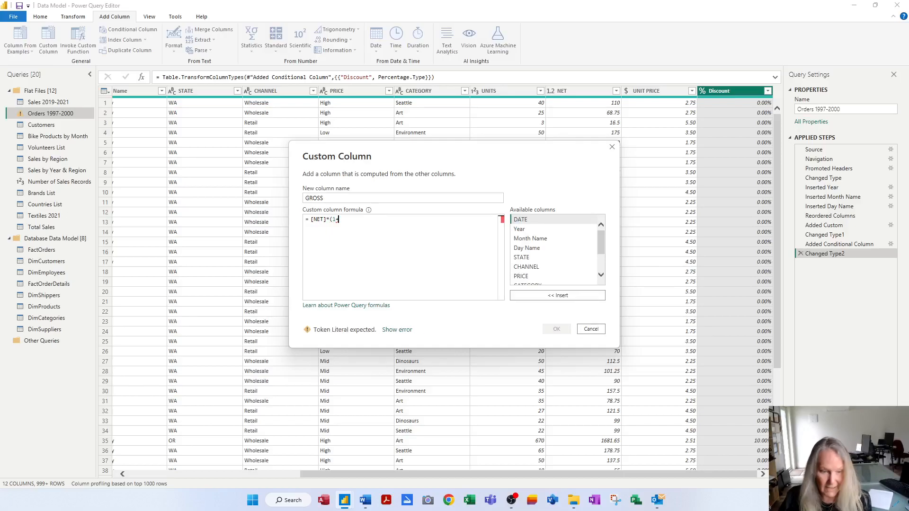
pyautogui.write('[DIS')
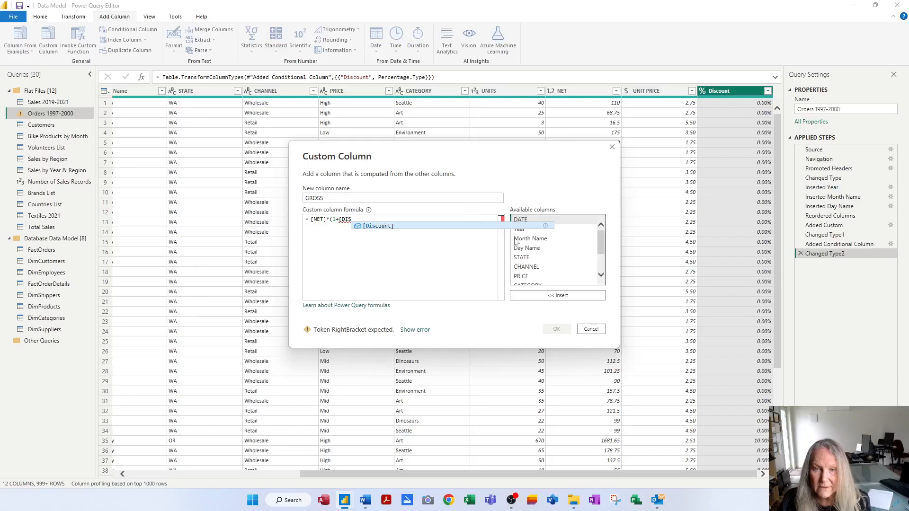
pyautogui.press('Tab')
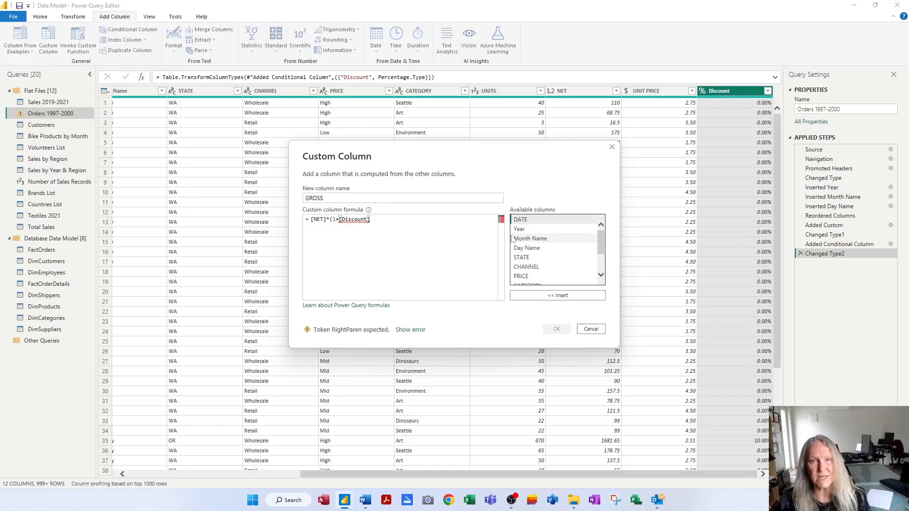
pyautogui.write(')')
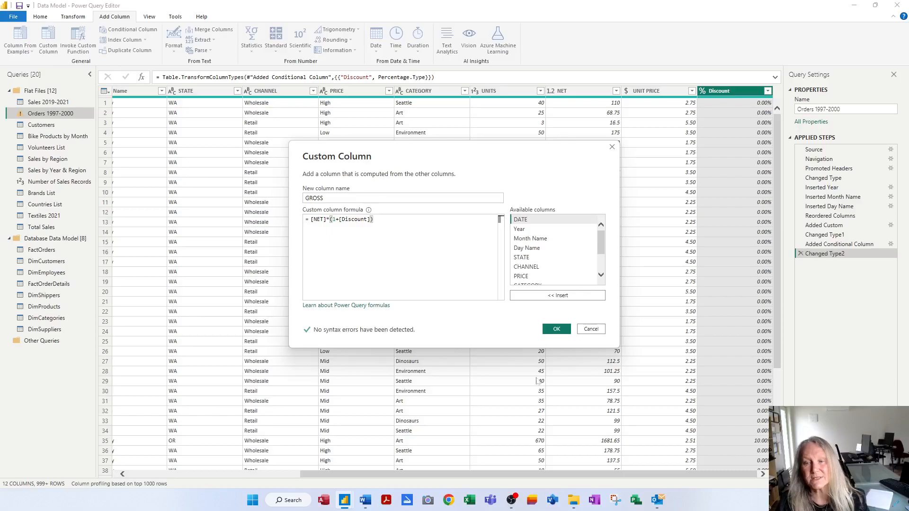
pyautogui.click(556, 329)
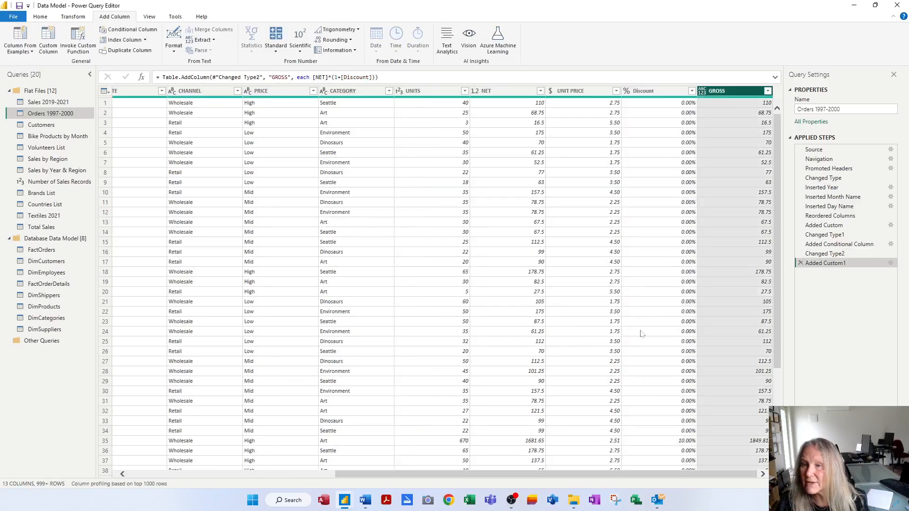
# Set the GROSS column's data type to Fixed decimal number and move the column between UNITS and NET
pyautogui.click(703, 92)
pyautogui.click(739, 111)
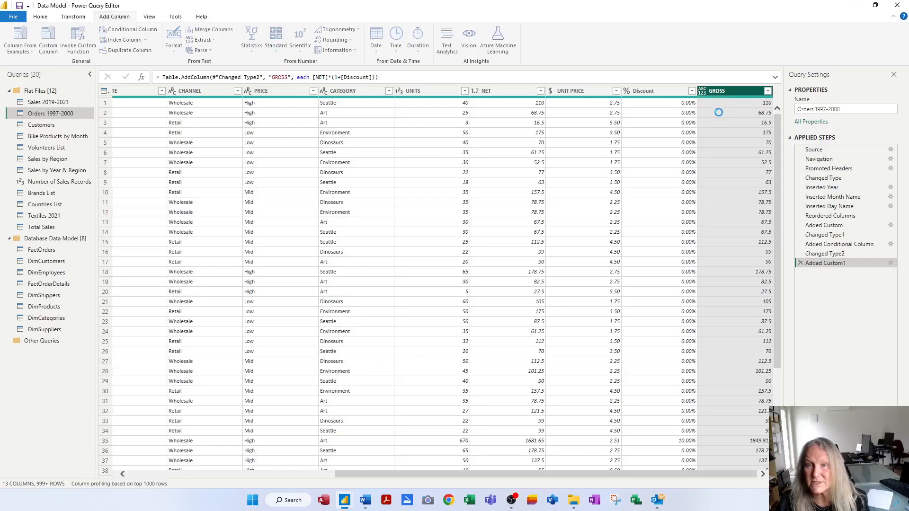
pyautogui.moveTo(730, 96); pyautogui.dragTo(493, 99)
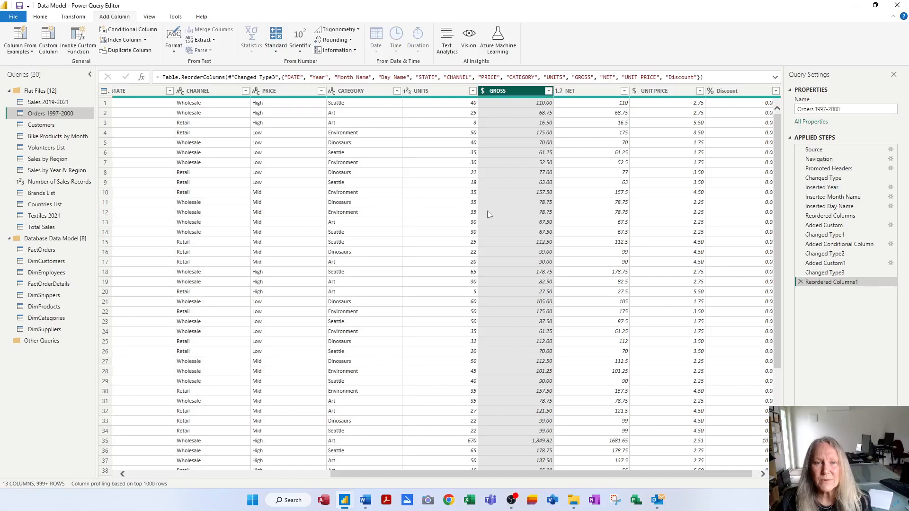
# Add an index column starting from 1 and move it to the beginning of the table
pyautogui.moveTo(452, 480); pyautogui.dragTo(191, 479)
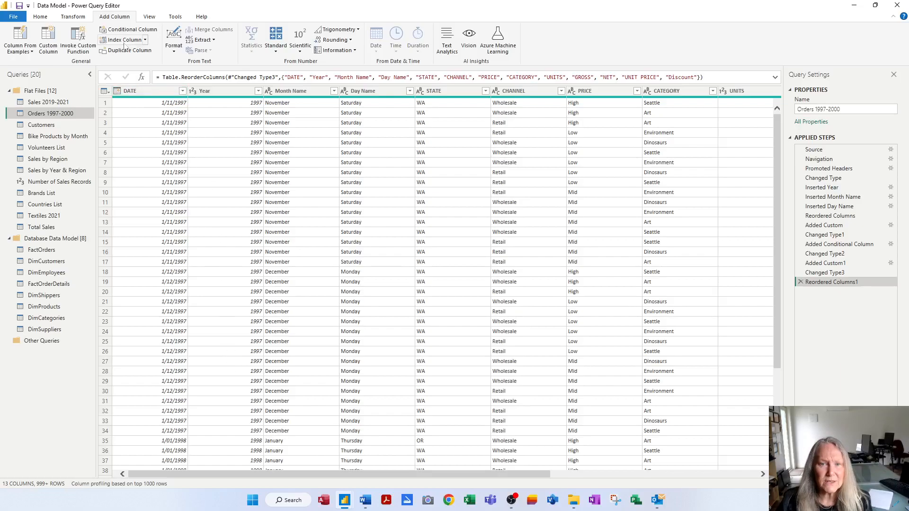
pyautogui.click(144, 41)
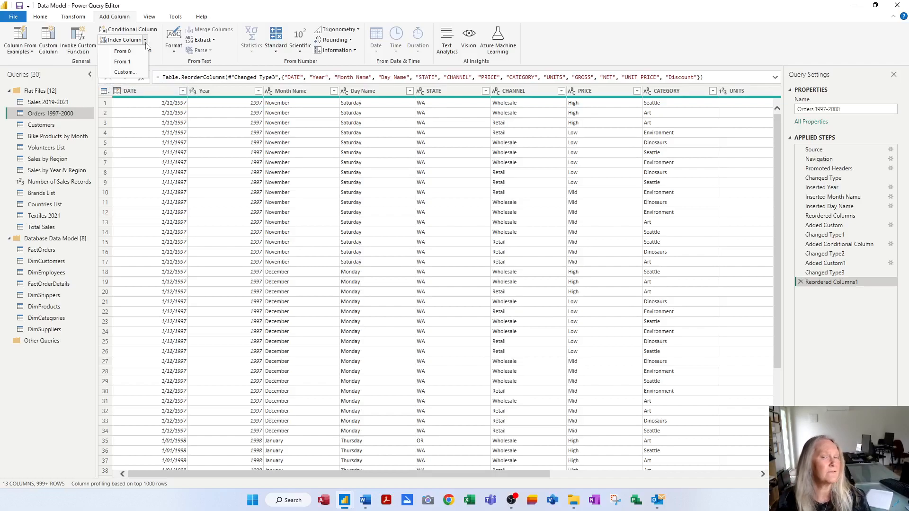
pyautogui.click(119, 63)
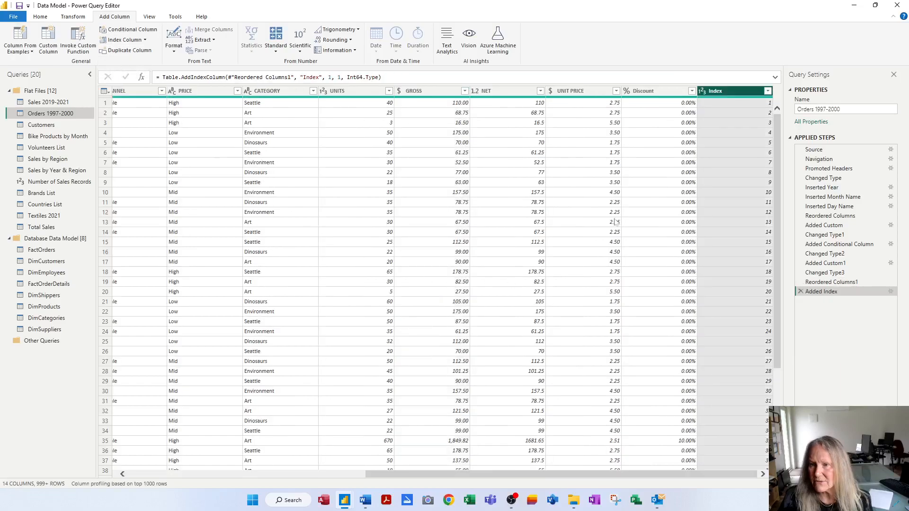
pyautogui.click(73, 17)
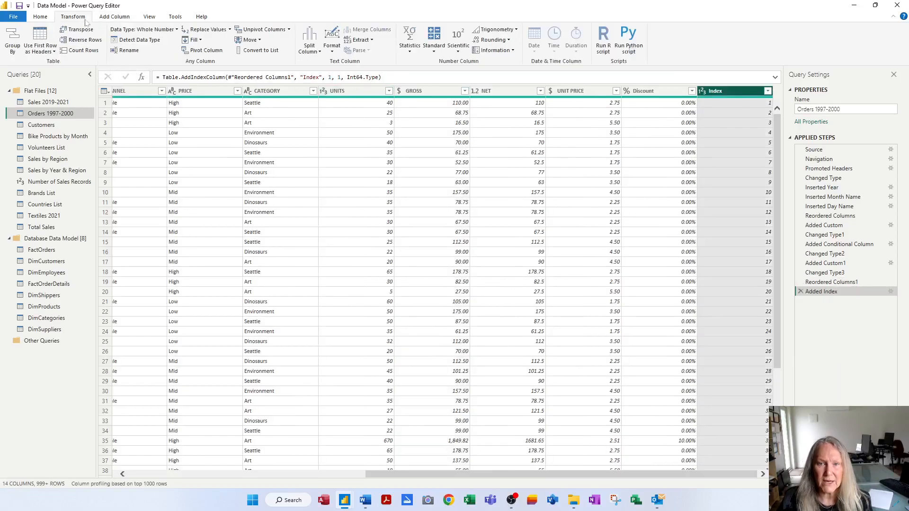
pyautogui.click(253, 42)
pyautogui.click(258, 81)
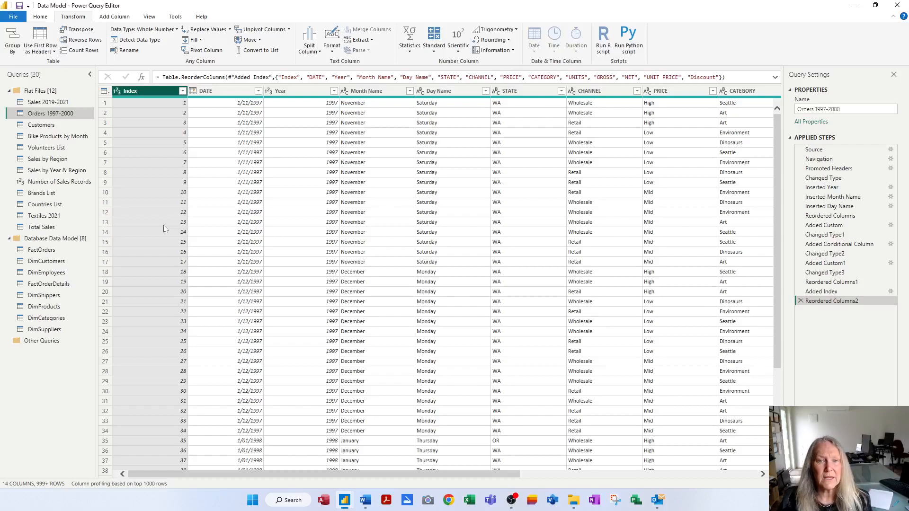
# Delete the last column reordering and the added index from the query's applied steps
pyautogui.click(800, 301)
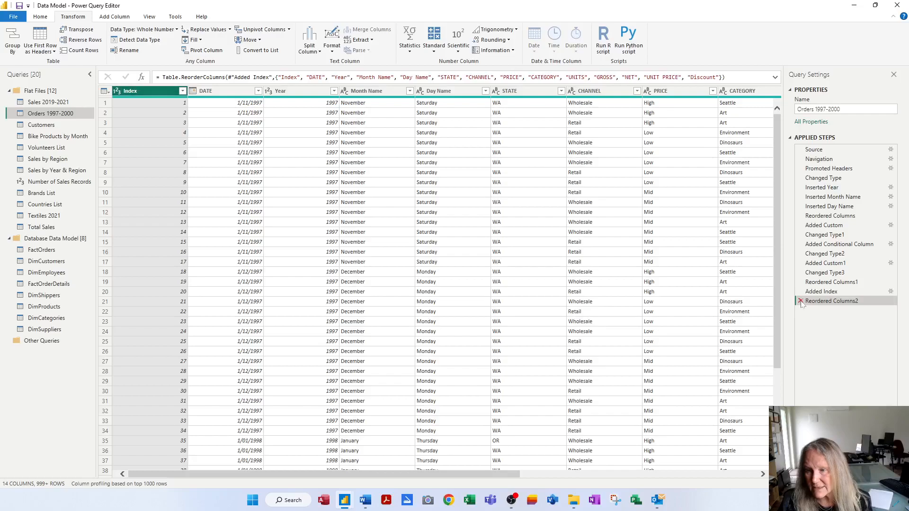
pyautogui.click(801, 292)
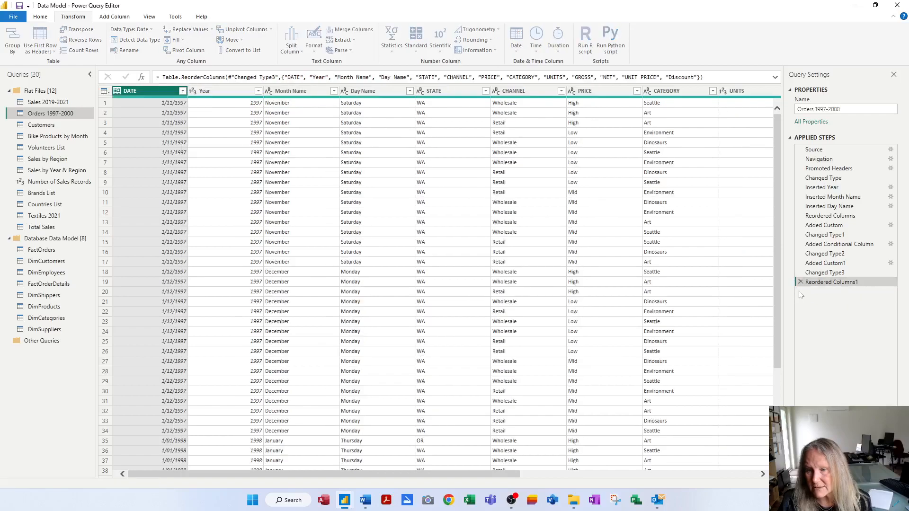
# Add a custom index column with a starting index of 1001 and an increment of 1
pyautogui.click(115, 17)
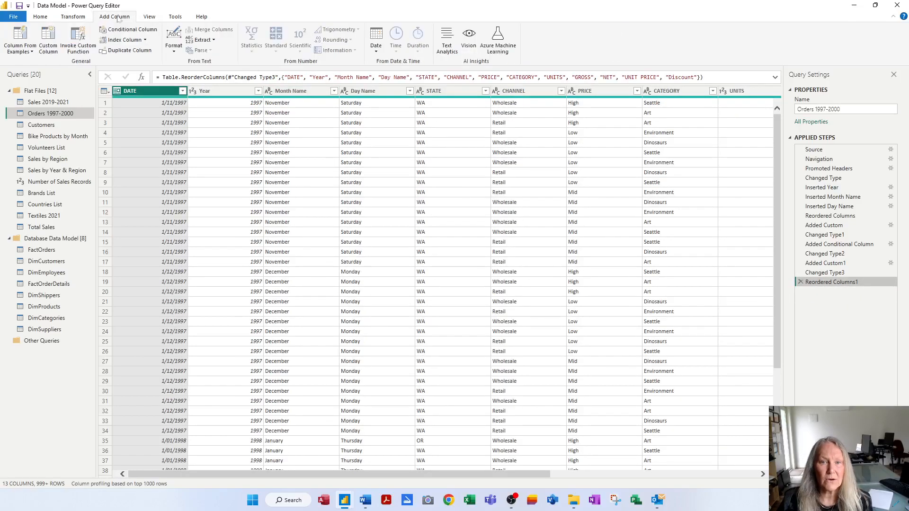
pyautogui.click(146, 41)
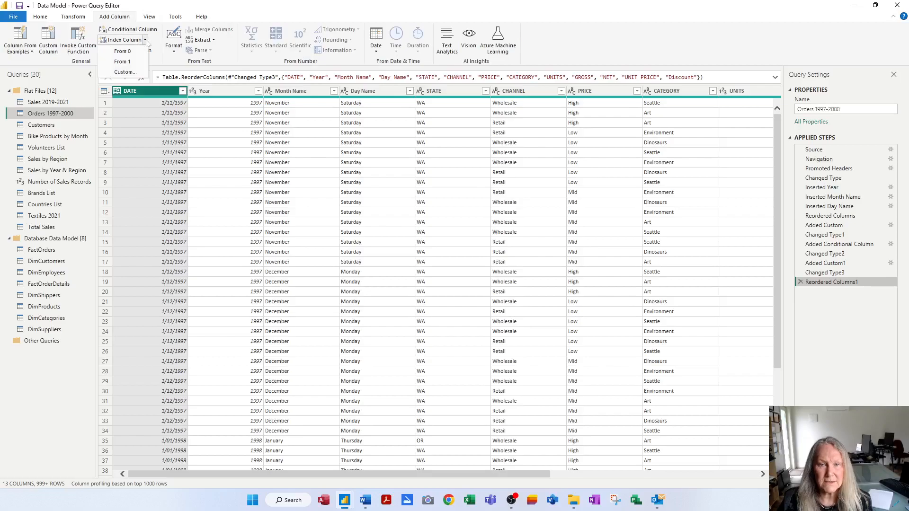
pyautogui.click(125, 72)
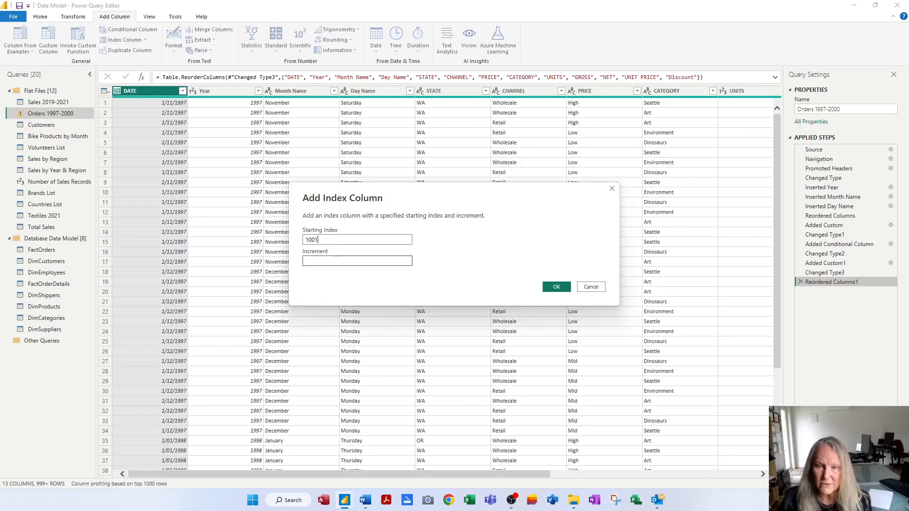
pyautogui.press('Tab')
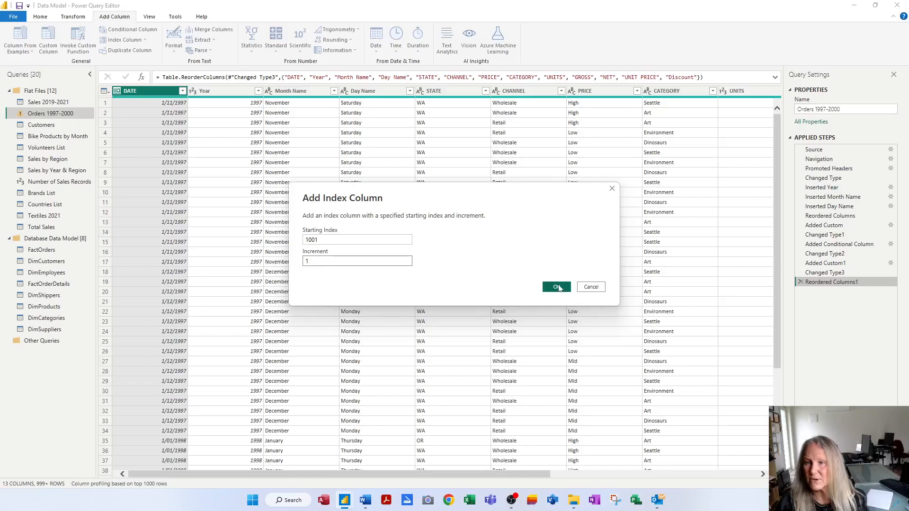
pyautogui.click(558, 287)
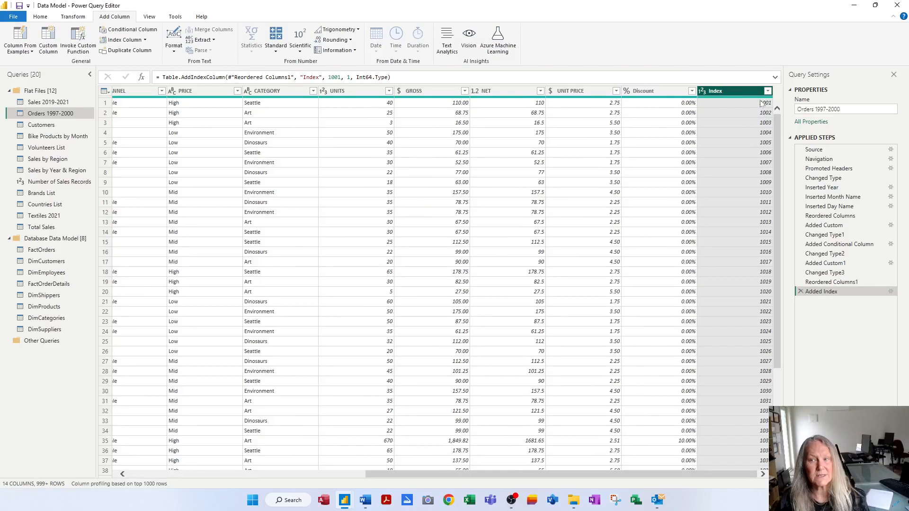
# Move the new Index column to the beginning of the table
pyautogui.click(73, 17)
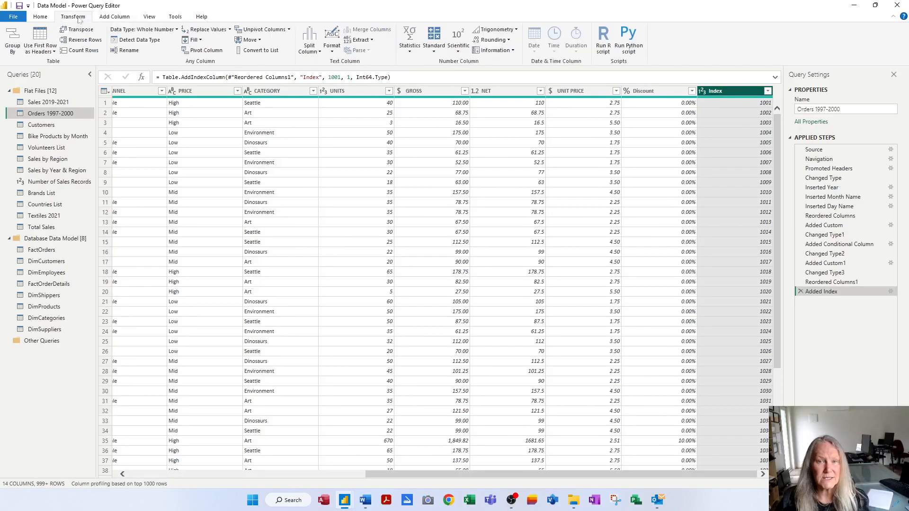
pyautogui.click(250, 40)
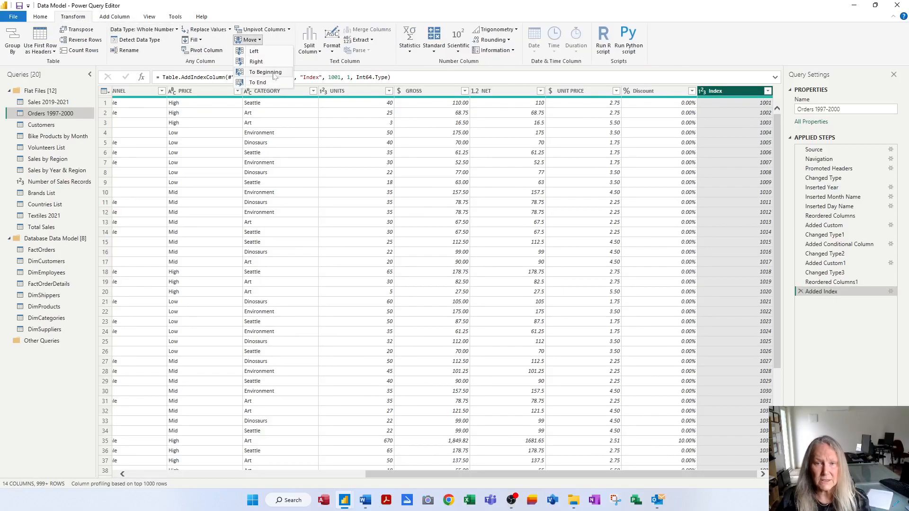
pyautogui.click(260, 77)
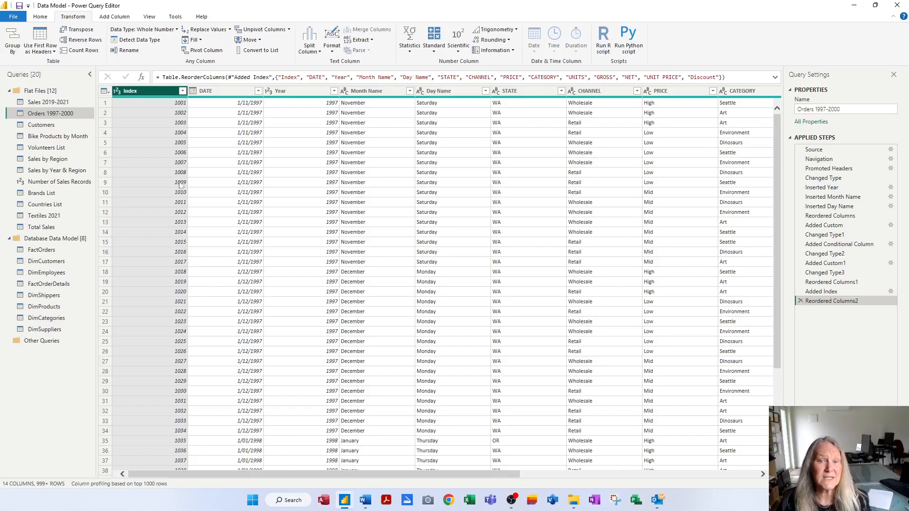
# Duplicate the Index column and move the copy to the beginning of the table
pyautogui.click(120, 17)
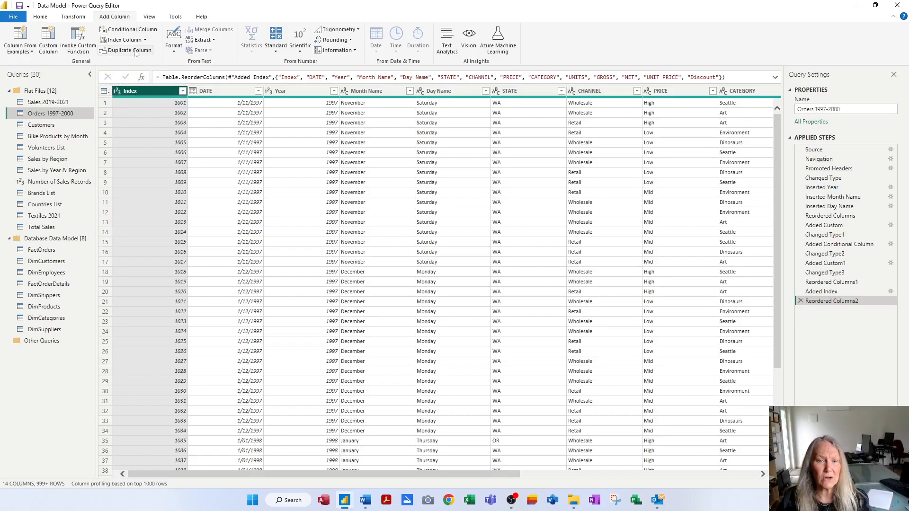
pyautogui.click(137, 52)
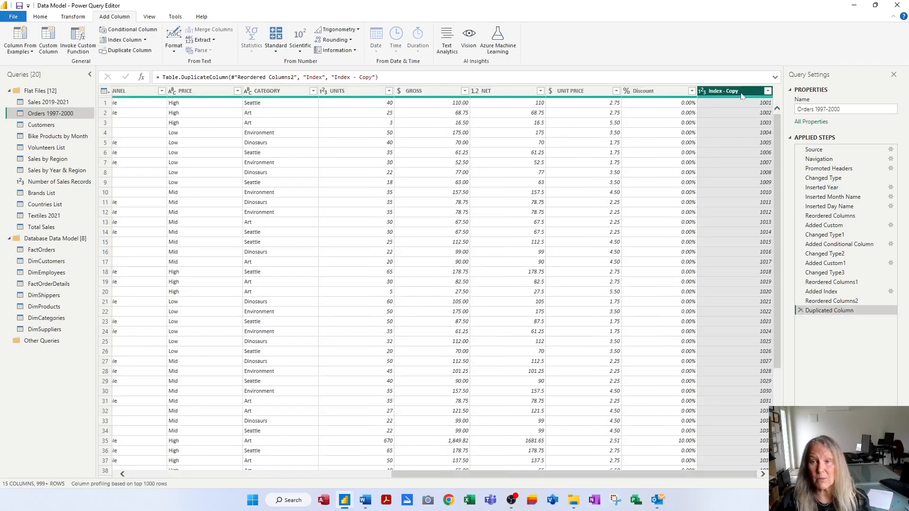
pyautogui.click(79, 20)
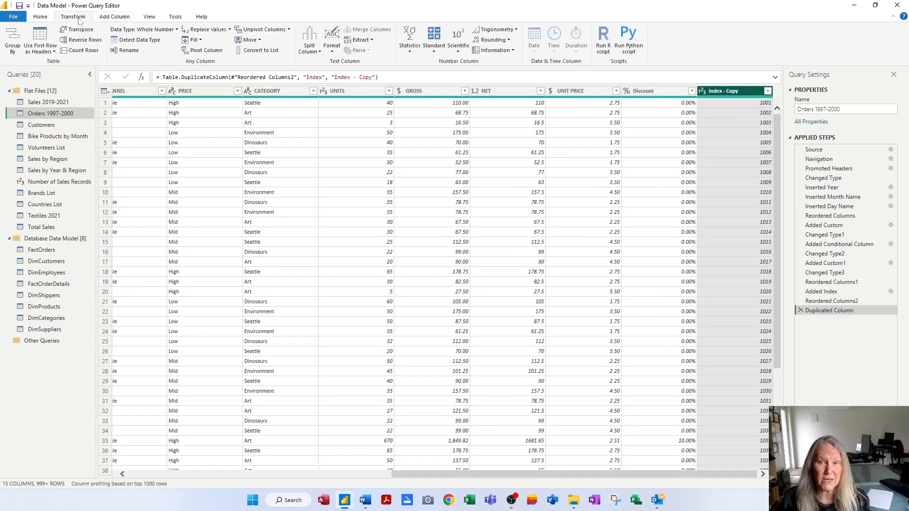
pyautogui.click(251, 40)
pyautogui.click(261, 75)
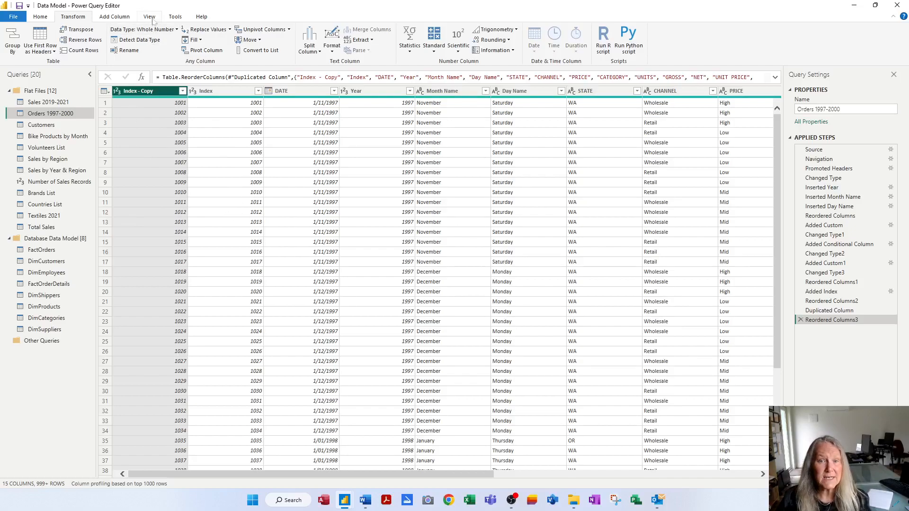
# Delete the applied steps for the duplicated column, the added index and their two column reorderings from the query
pyautogui.click(125, 18)
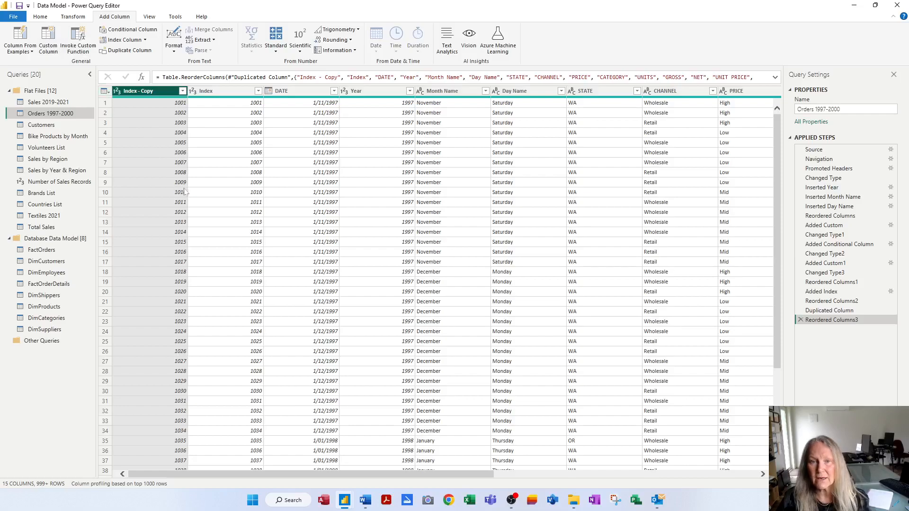
pyautogui.click(801, 320)
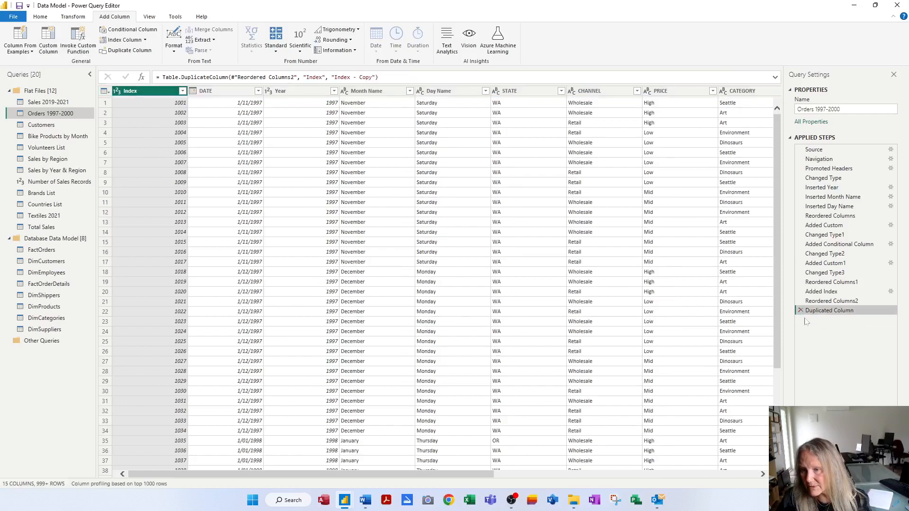
pyautogui.click(801, 310)
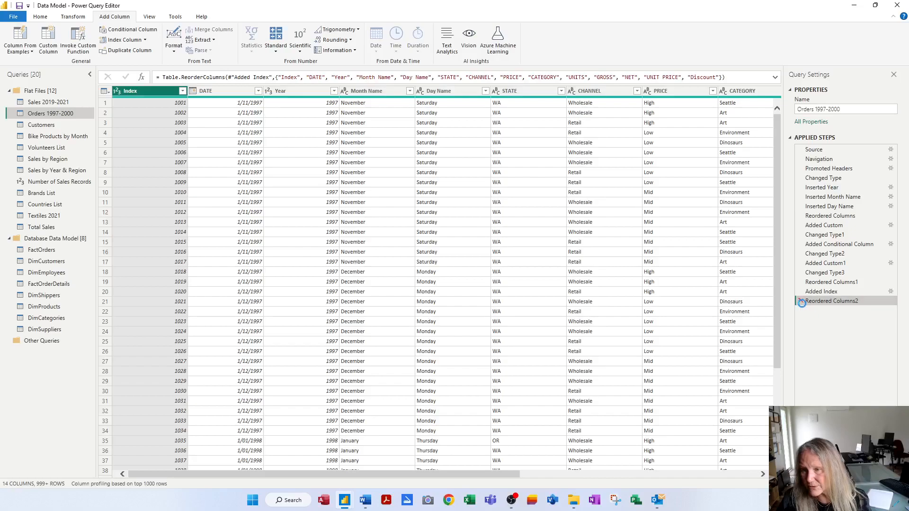
pyautogui.click(801, 302)
pyautogui.click(800, 291)
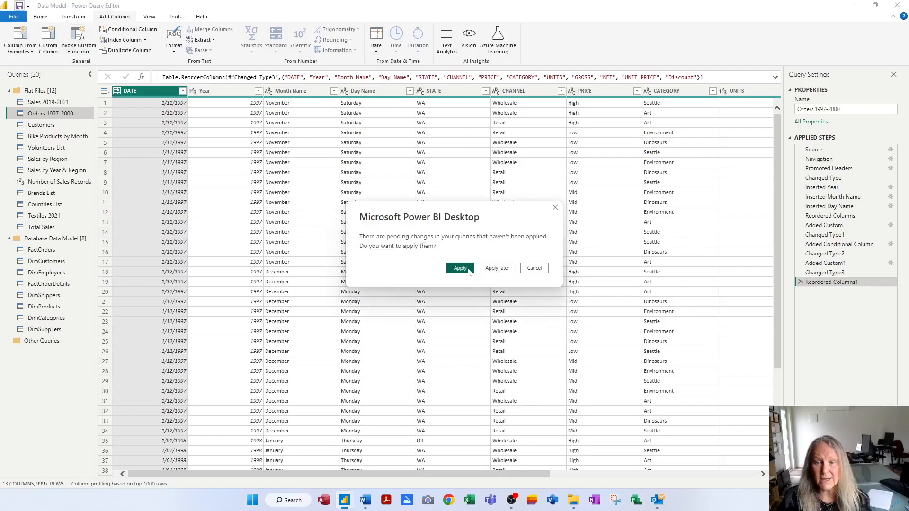
# Apply the pending changes to the queries
pyautogui.click(467, 271)
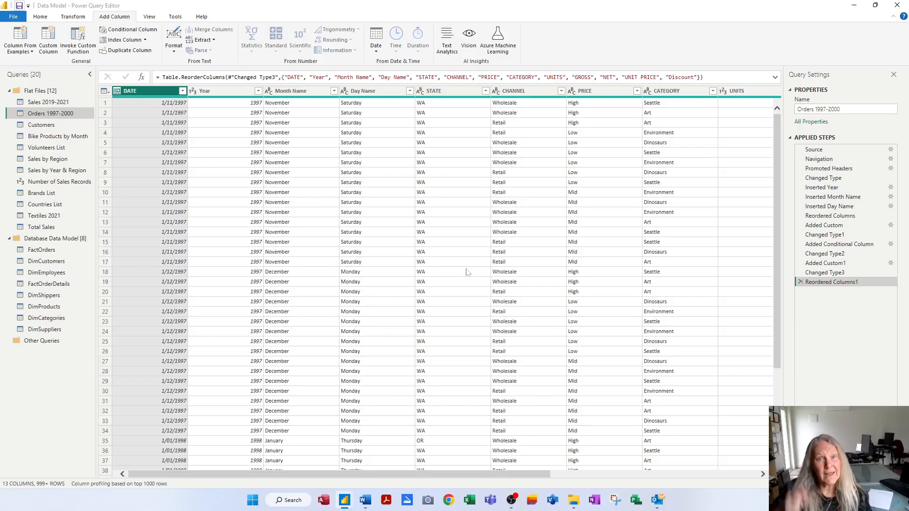